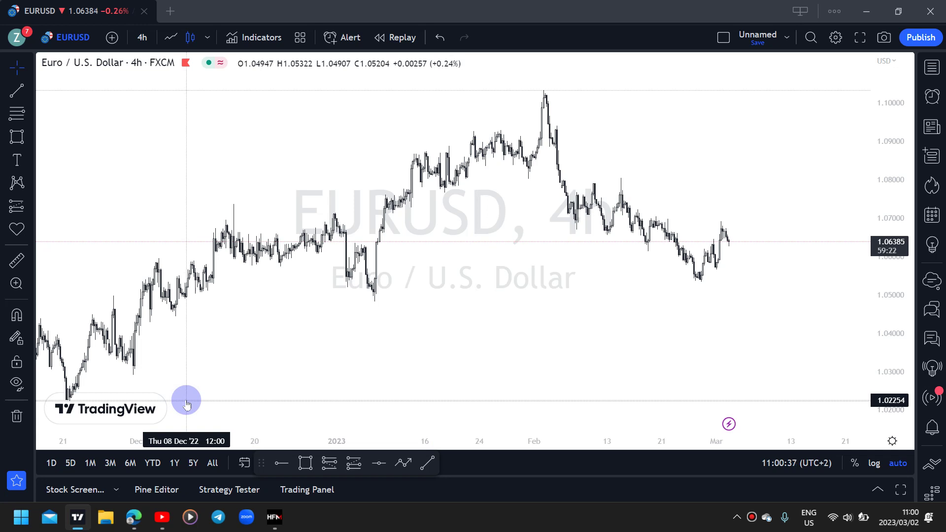
Step: Switch the EURUSD 4h chart from candles to a line chart
left_click(170, 40)
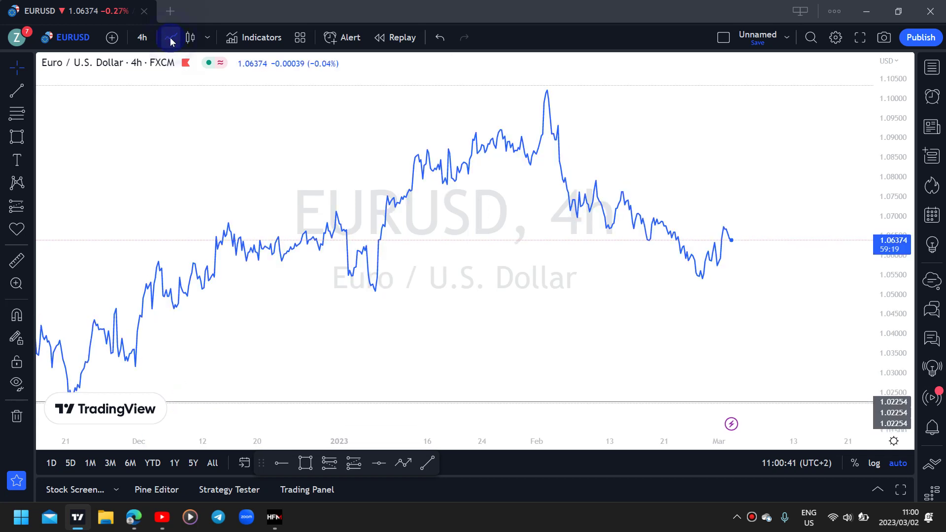
left_click(666, 275)
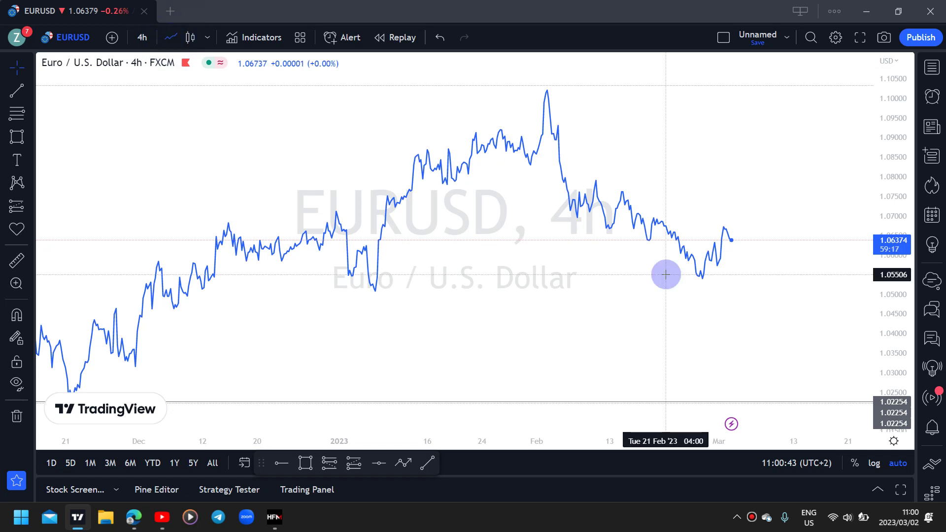
left_click(141, 39)
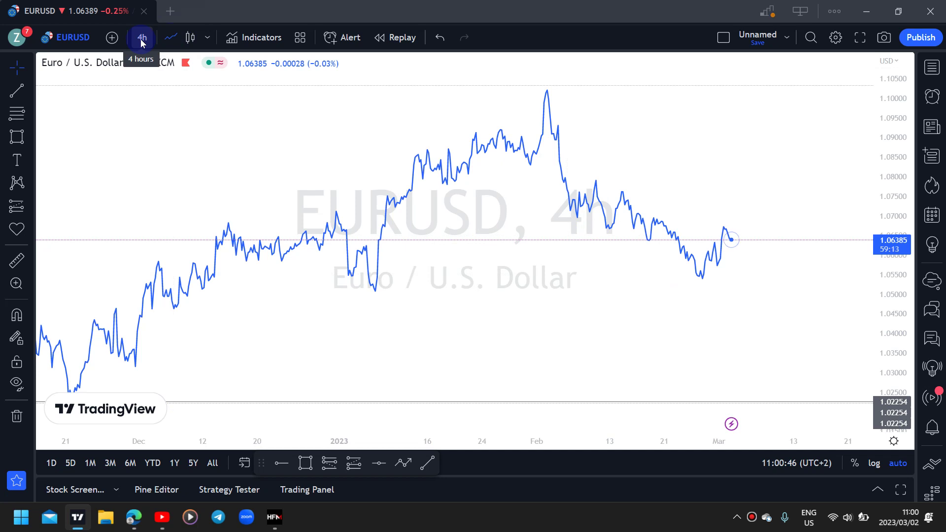
left_click(421, 390)
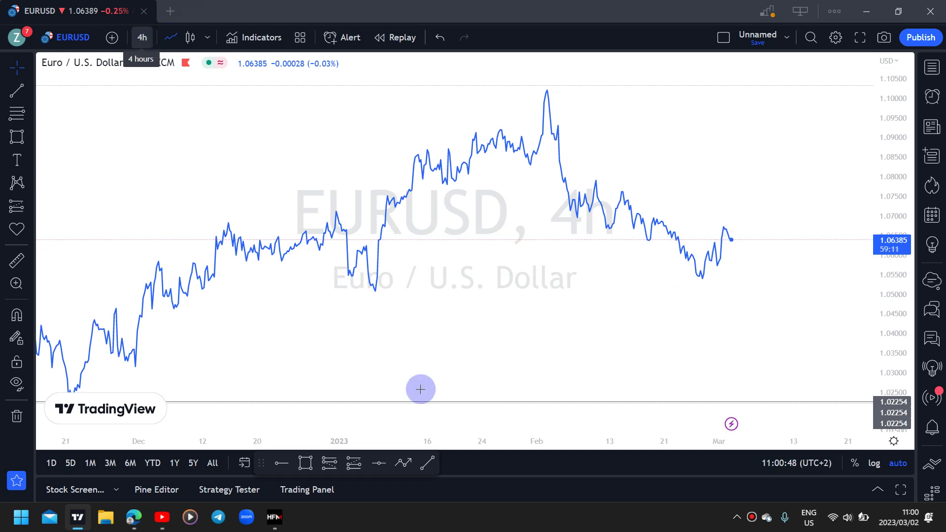
left_click(171, 42)
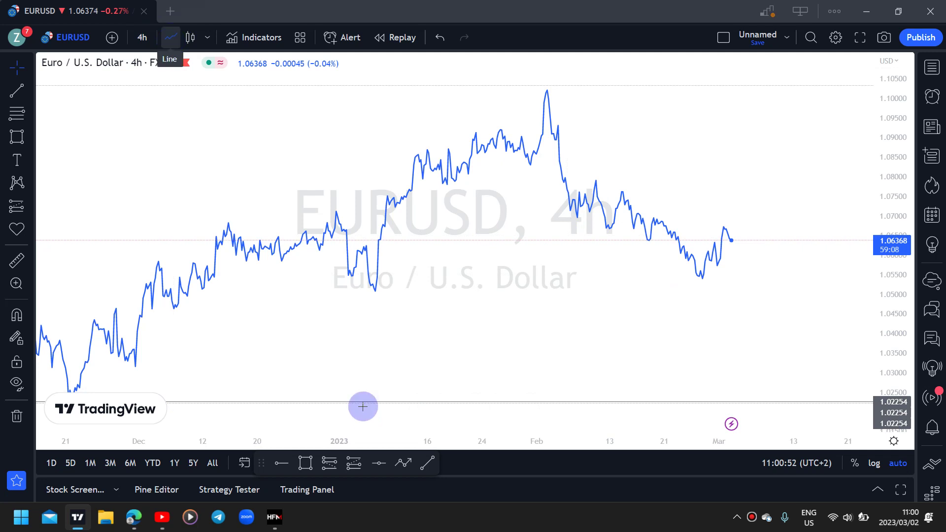
Step: Place horizontal lines at 1.10220 on the February peak and at 1.04622 on the early December low
left_click(431, 90)
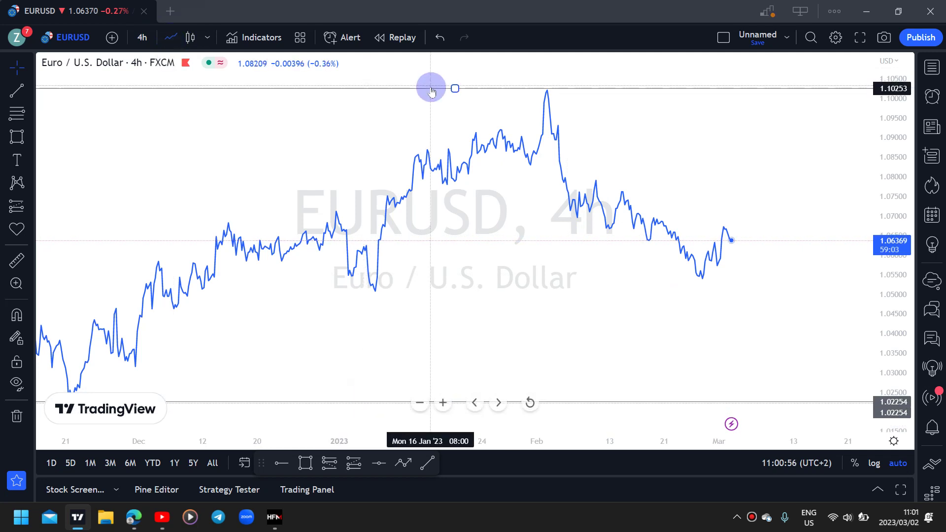
left_click_drag(432, 92, 431, 91)
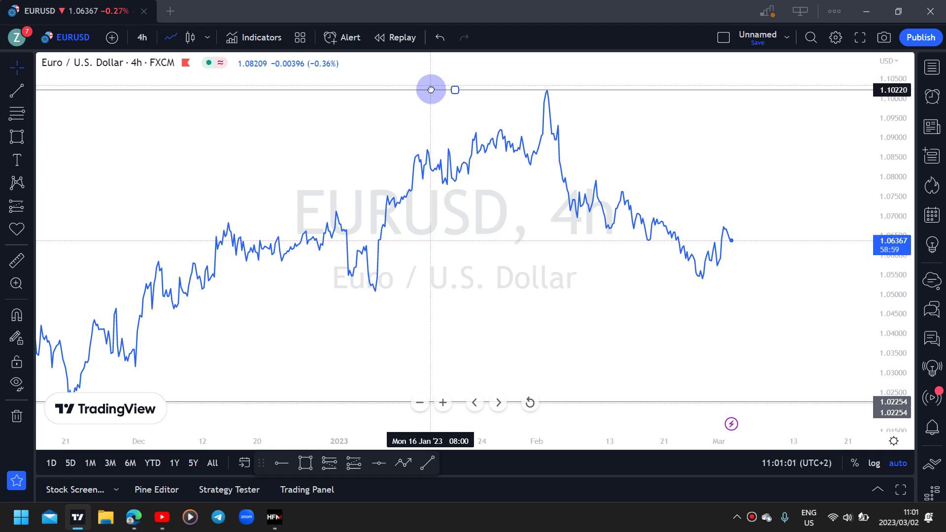
left_click_drag(328, 402, 433, 309)
Step: Move a horizontal line up from the stack at 1.02254 to 1.07126, level with the early January high
left_click(308, 410)
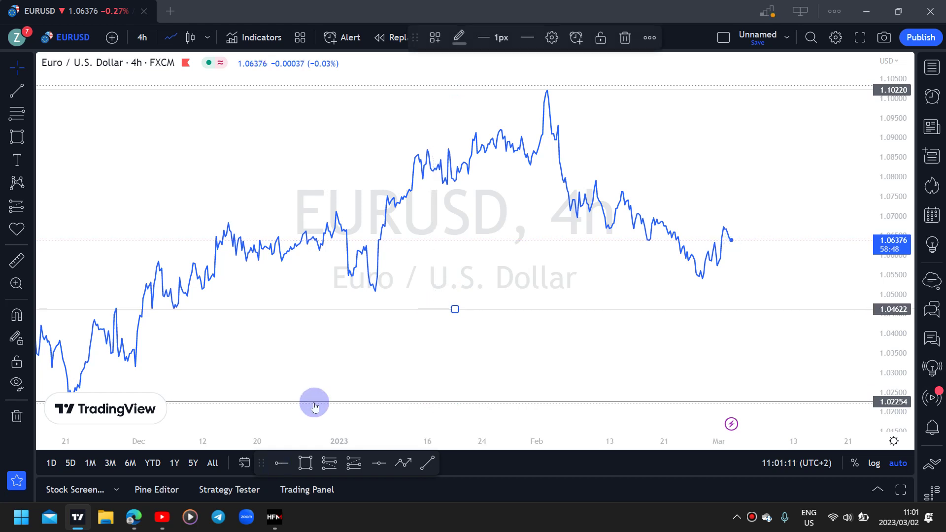
left_click(396, 218)
key("ctrl+z")
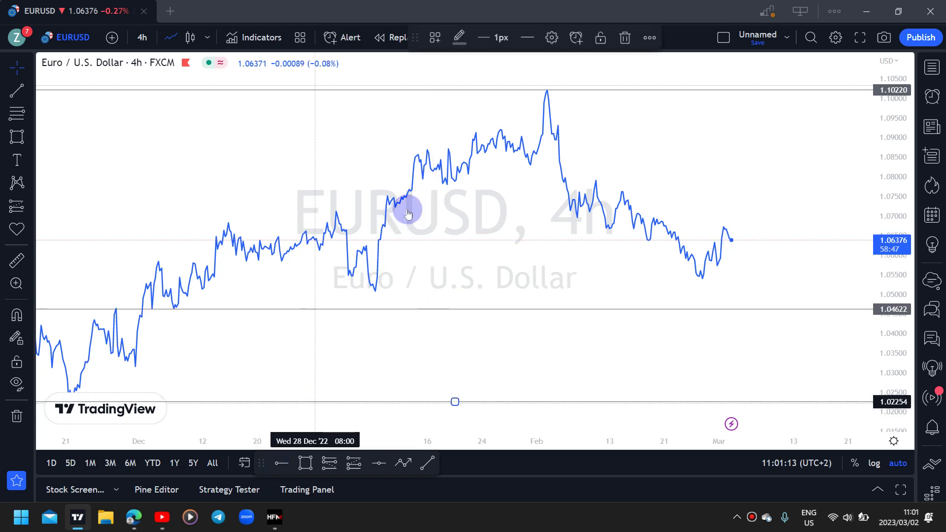
left_click_drag(408, 213, 408, 216)
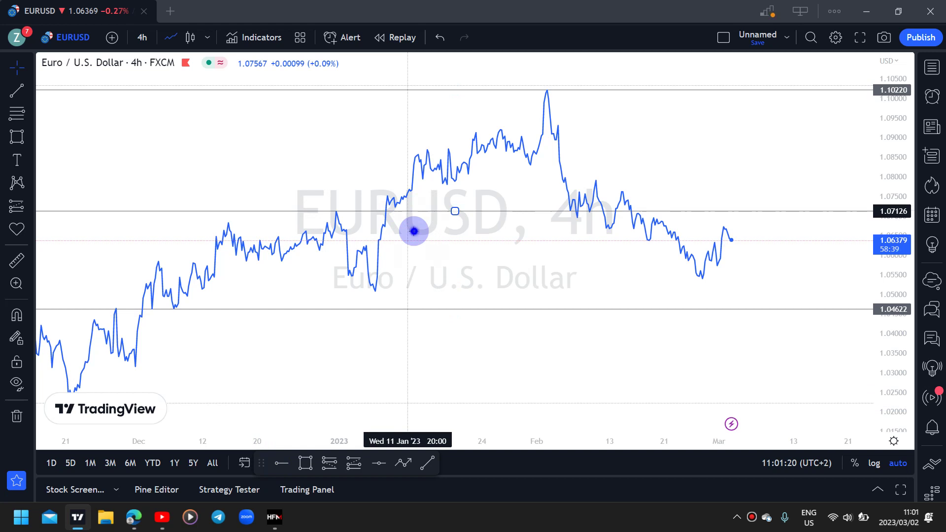
left_click(413, 231)
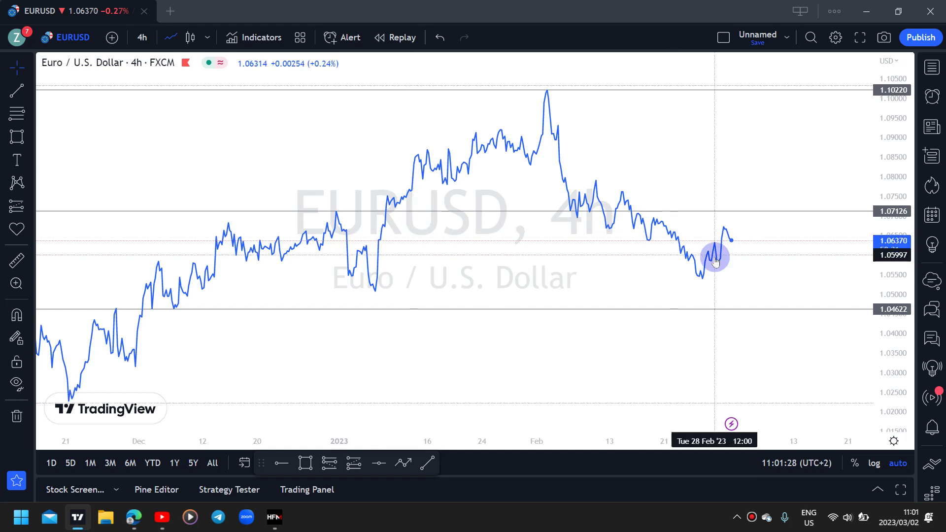
left_click_drag(725, 211, 718, 214)
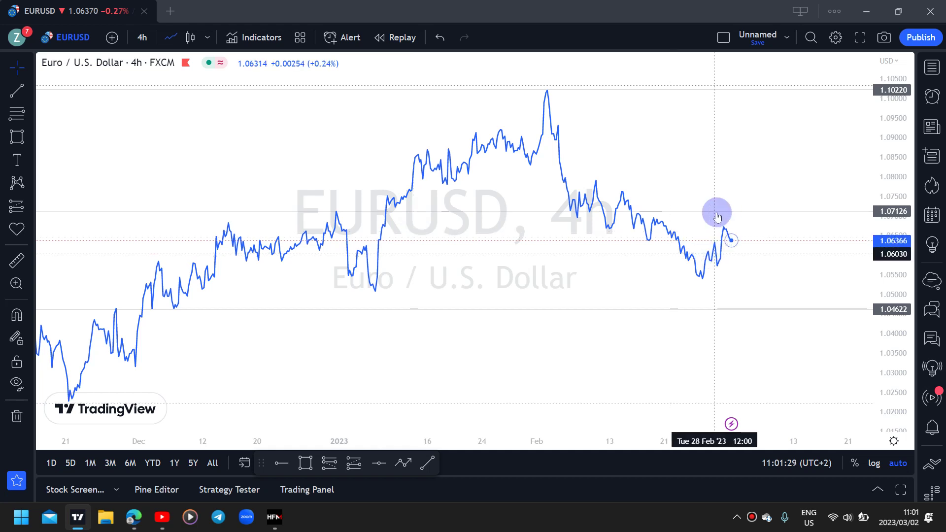
key("ctrl+z")
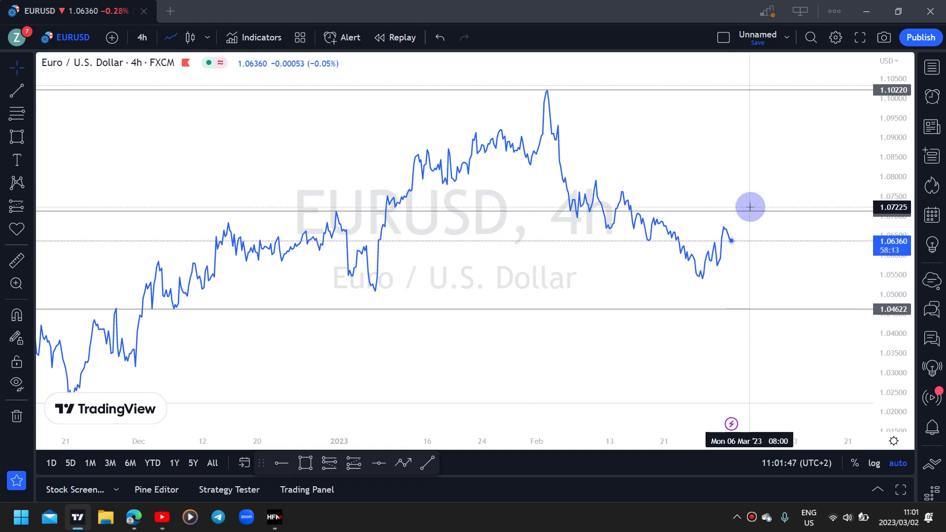
left_click(743, 90)
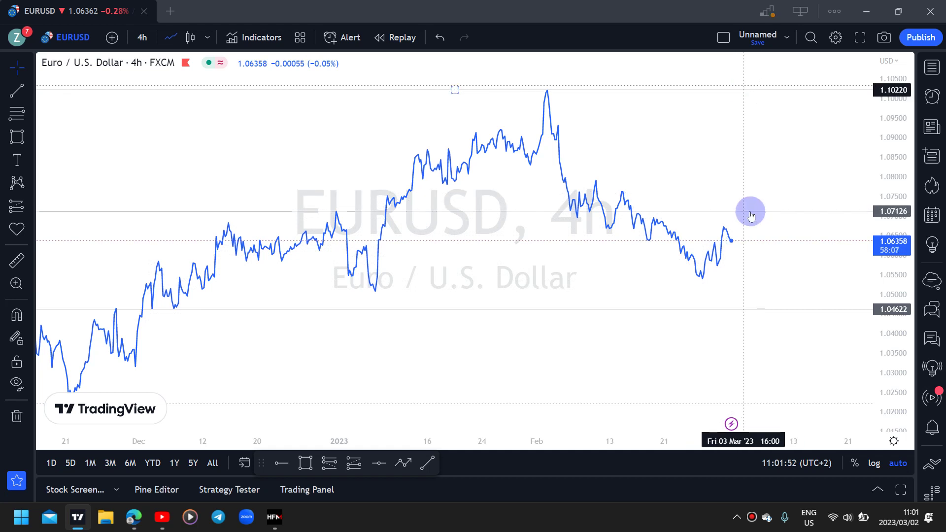
left_click_drag(750, 212, 749, 214)
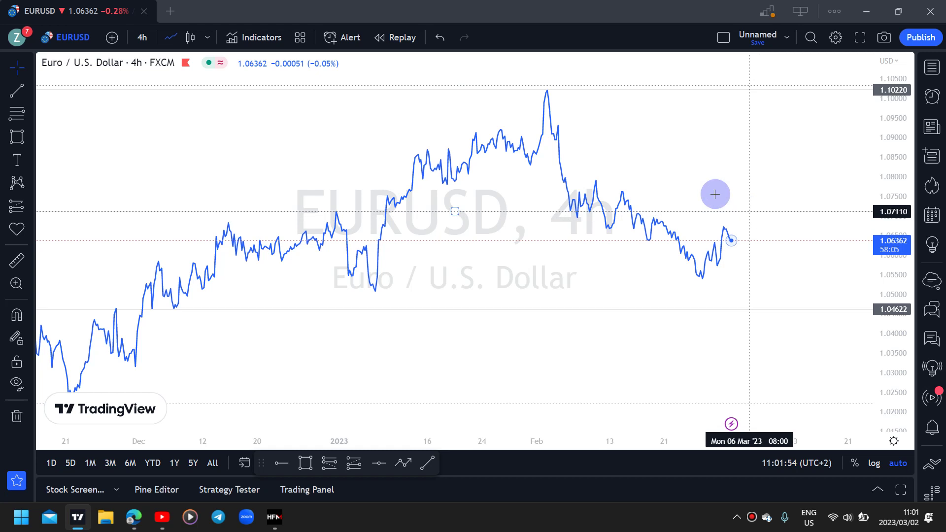
key("ctrl+z")
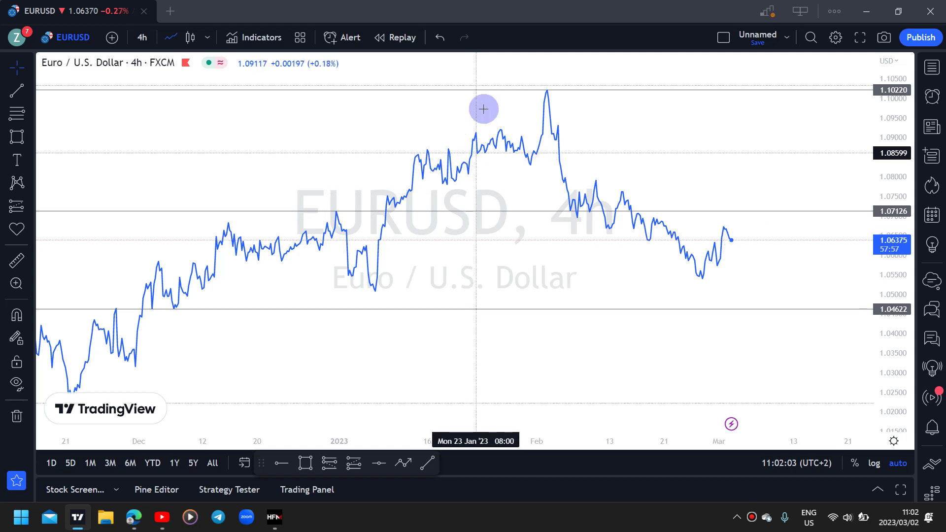
left_click(476, 90)
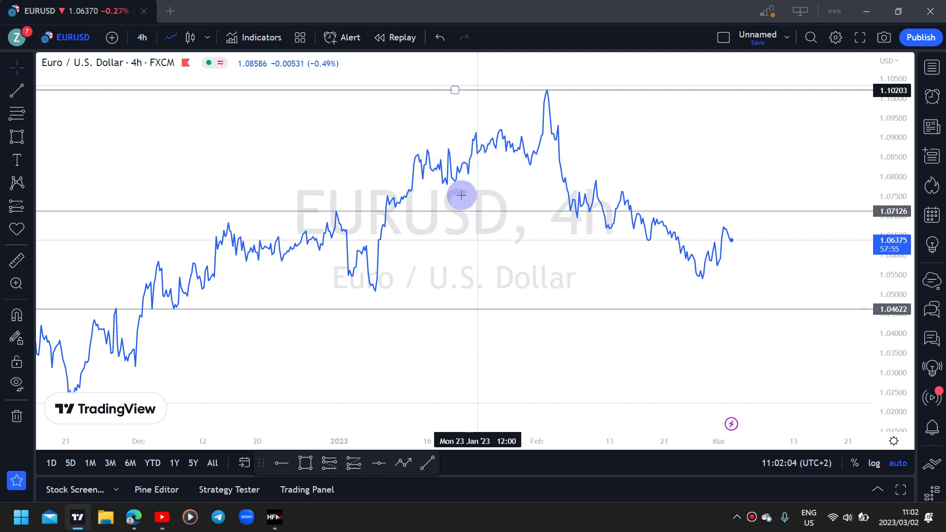
key("ctrl+z")
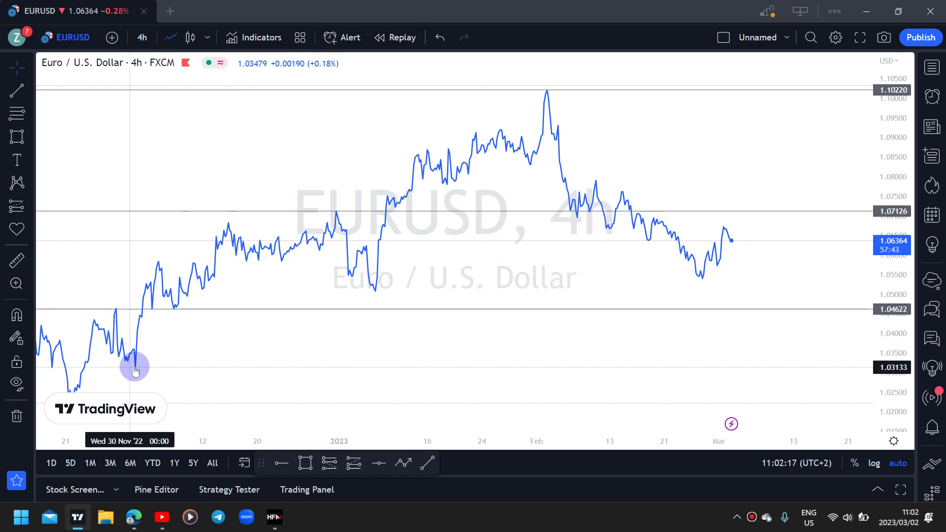
Step: Place a horizontal line at 1.02216 along the November low
left_click(167, 311)
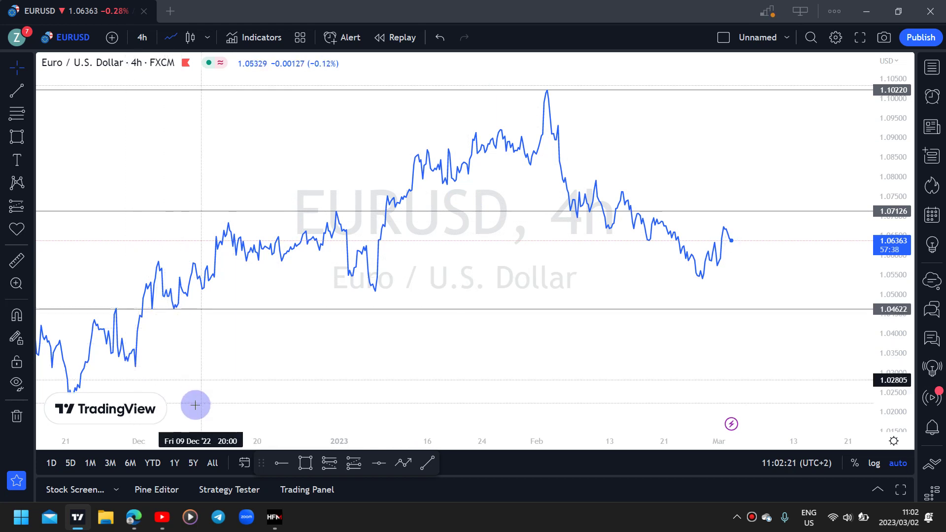
left_click(196, 404)
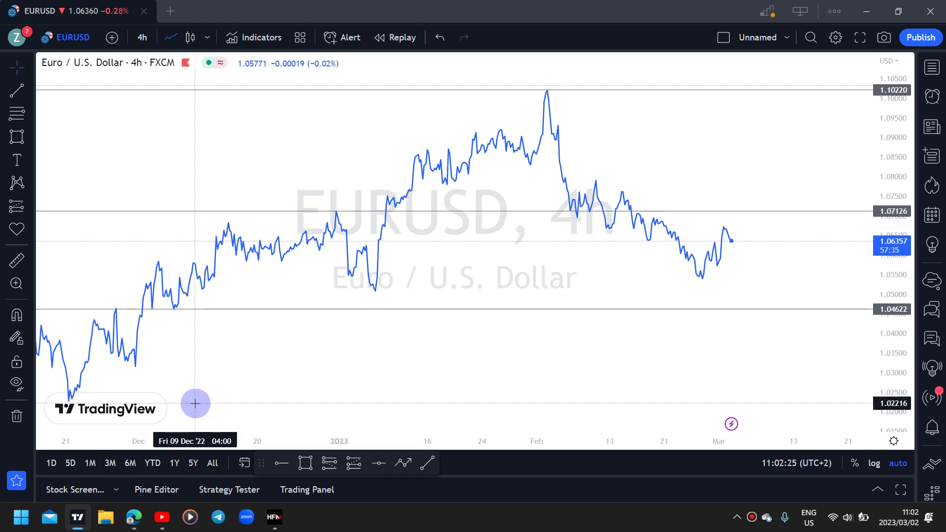
left_click(195, 403)
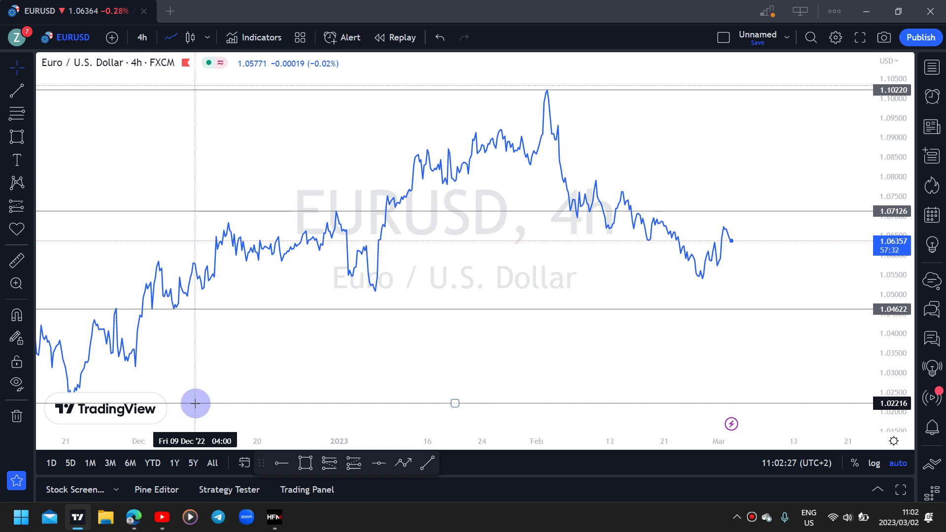
left_click(201, 396)
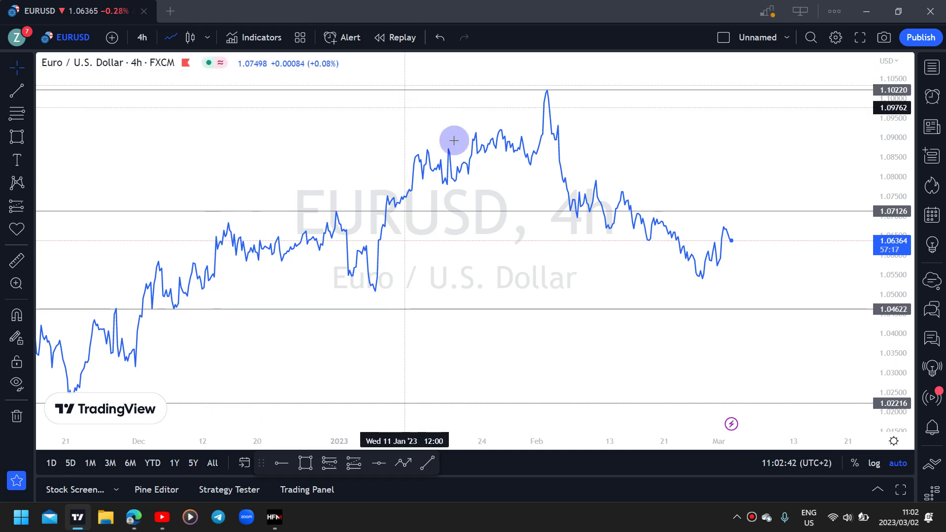
Step: Switch the chart back to candles and draw a red horizontal ray at 1.05833 starting from 2 December 2022
left_click(193, 39)
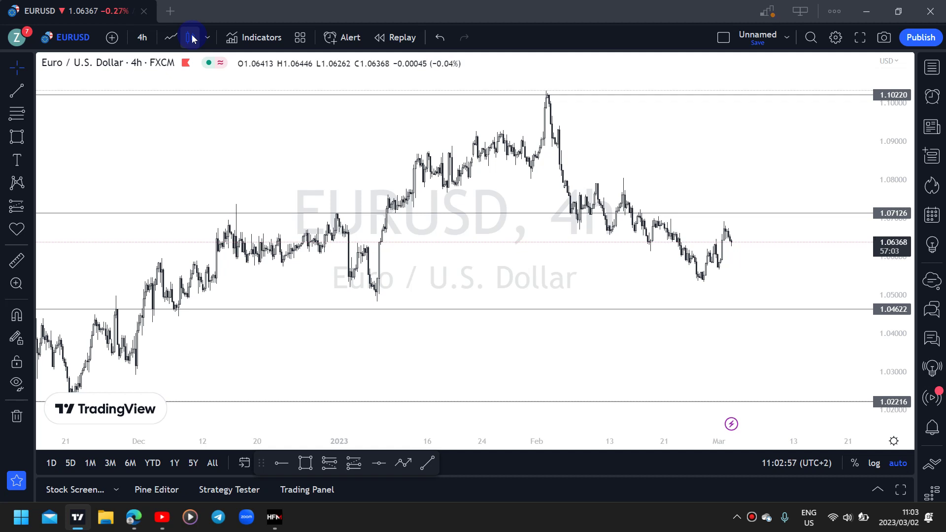
left_click(148, 263)
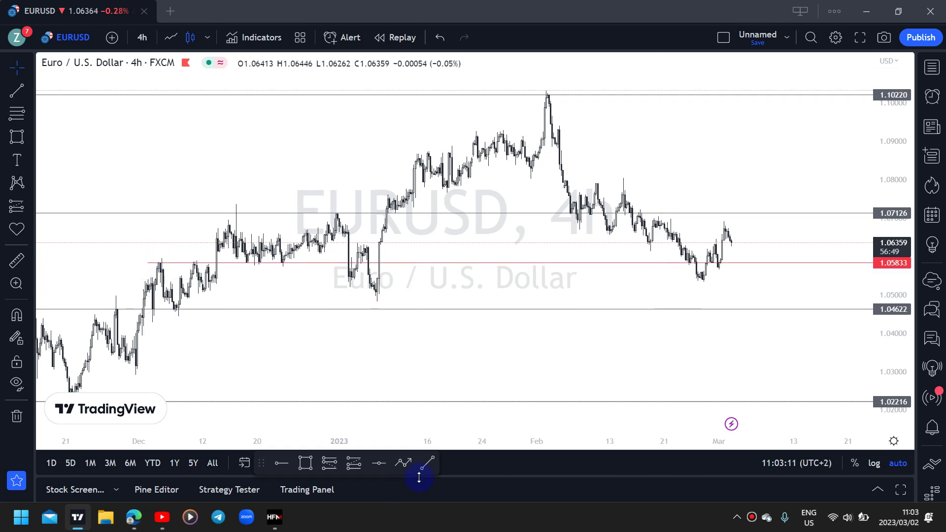
Step: Draw a falling trend line above the February highs, from about 1.08191 on 13 February to about 1.06619 on 6 March
left_click(427, 464)
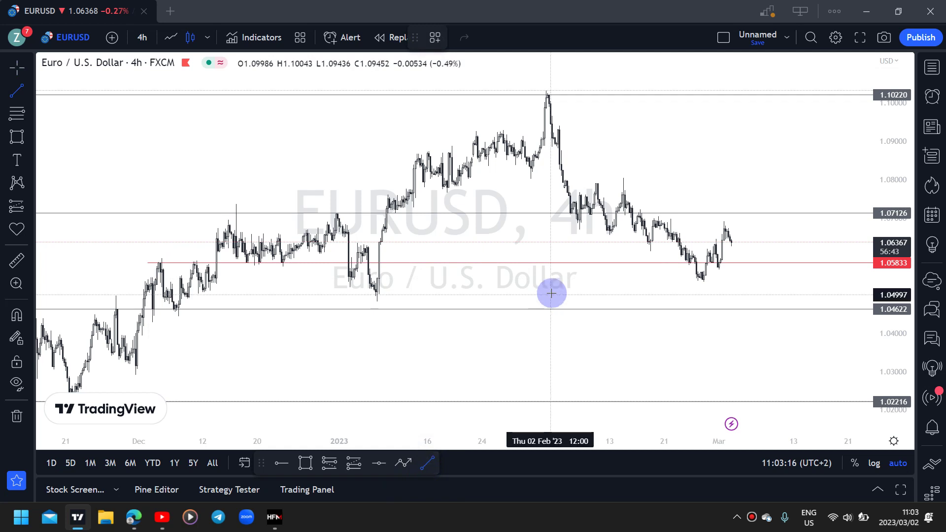
left_click(733, 247)
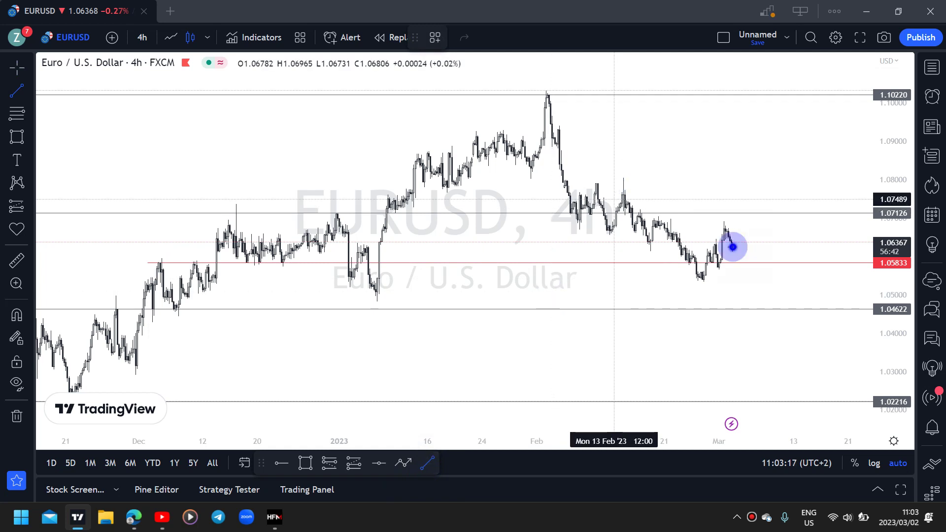
left_click(614, 172)
left_click(752, 233)
Step: Clone the trend line, place it under the February lows, and stretch its ends to 6 February and 2 March
right_click(752, 233)
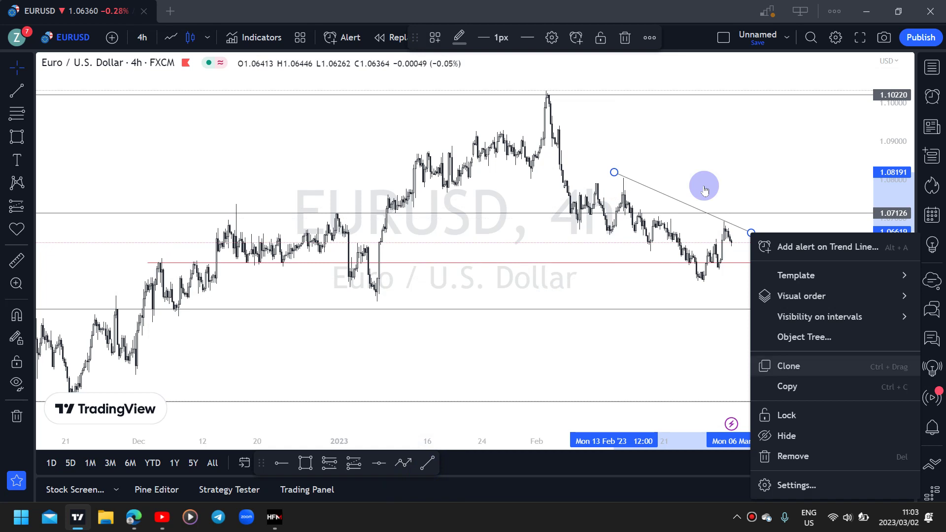
left_click(789, 366)
left_click_drag(705, 186, 674, 270)
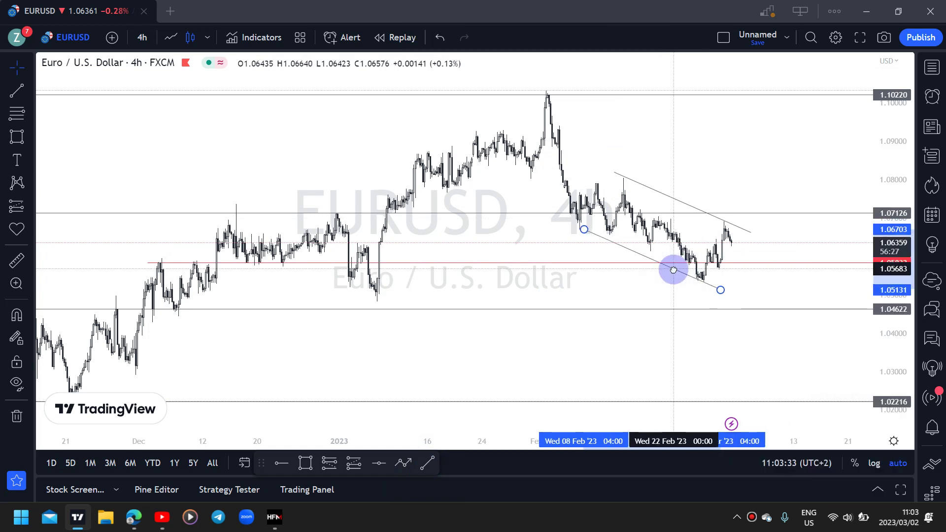
left_click_drag(568, 226, 568, 226)
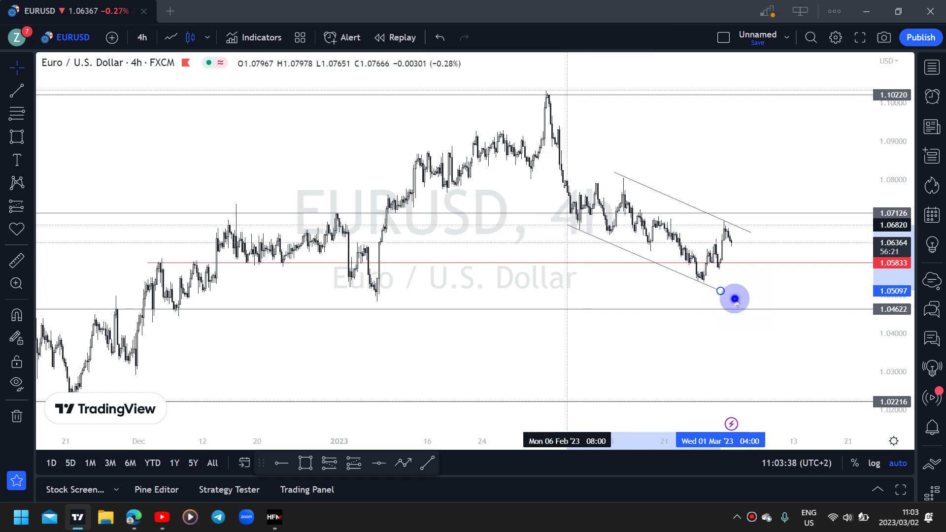
left_click_drag(735, 299, 735, 296)
Step: Clone the lower trend line of the falling channel
right_click(734, 297)
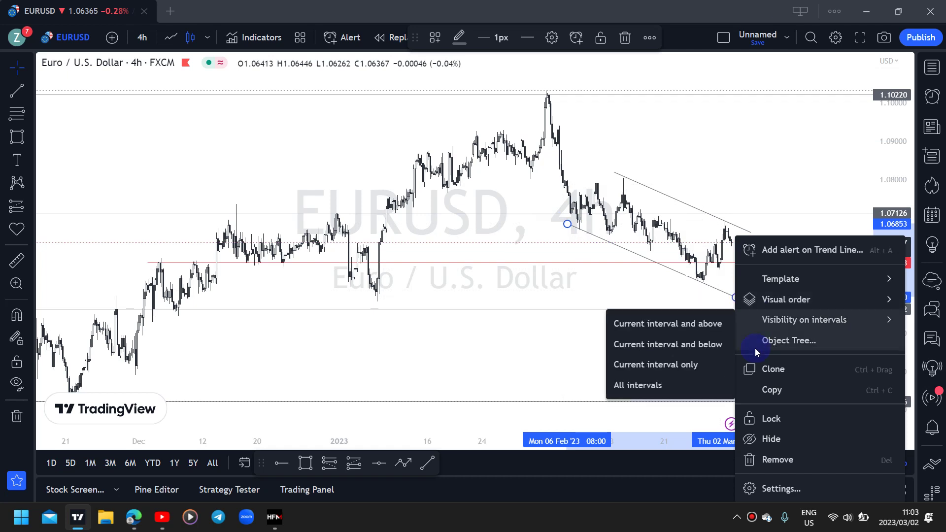
left_click(751, 366)
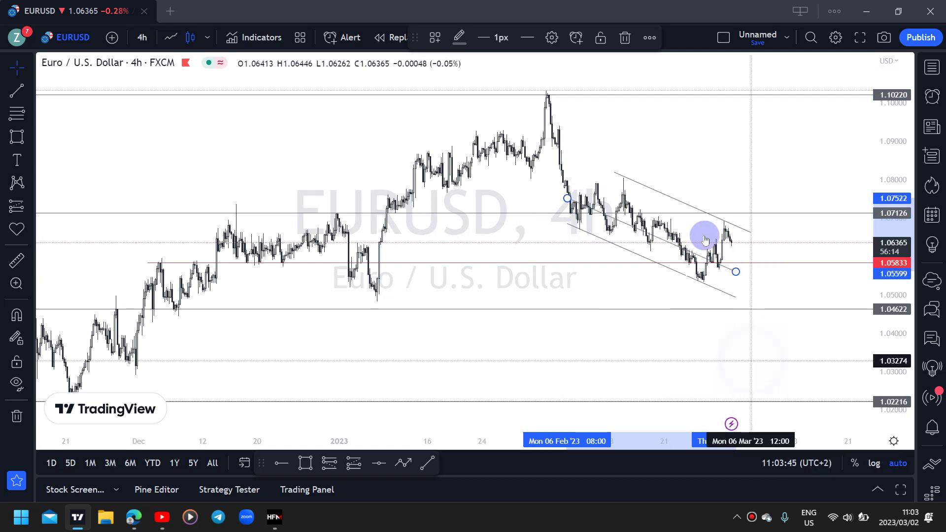
Step: Delete the upper trend line above the February highs
left_click(703, 212)
double_click(704, 215)
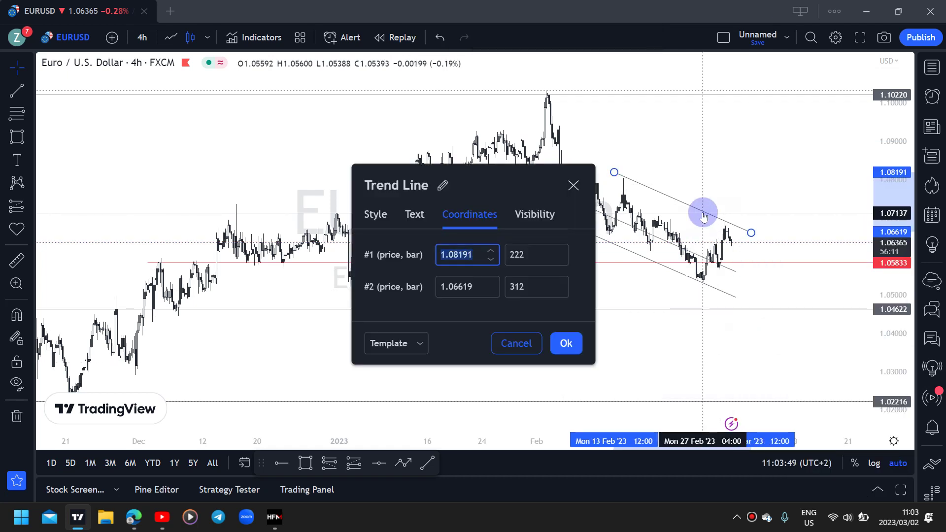
key("BackSpace")
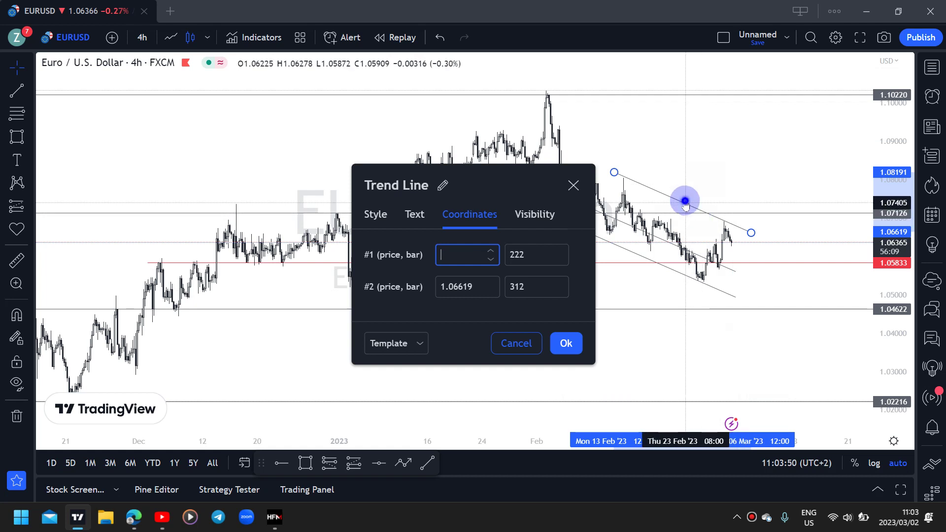
key("Escape")
left_click(684, 203)
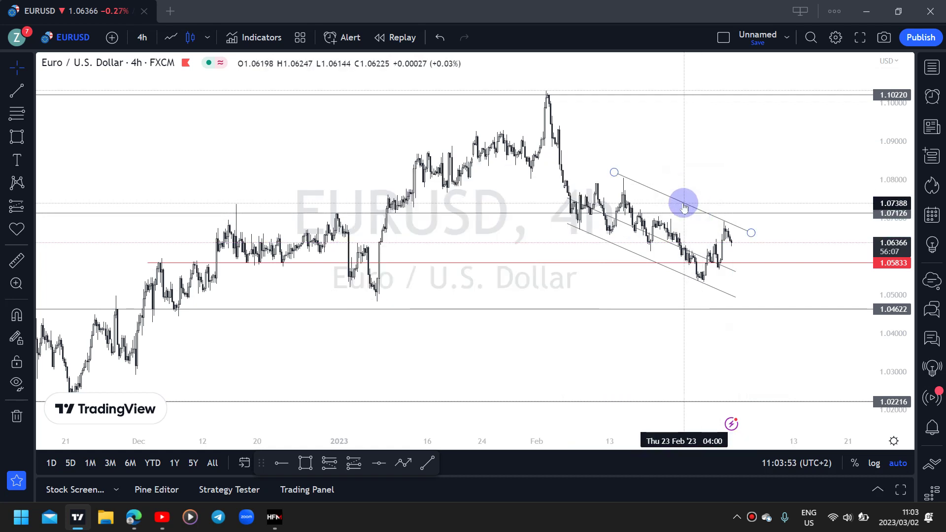
key("Delete")
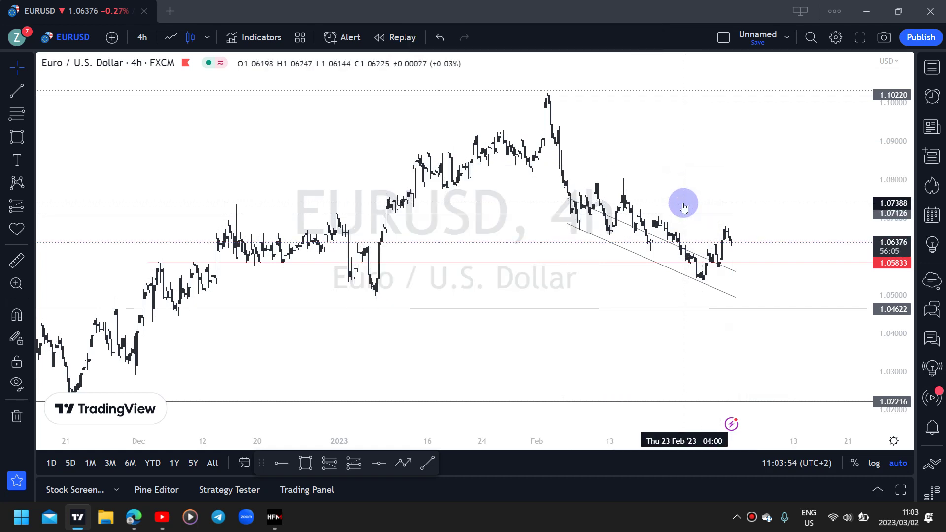
Step: Move the cloned trend line above the February highs, from about 1.08308 on 10 February to about 1.06385 on 8 March
left_click(661, 238)
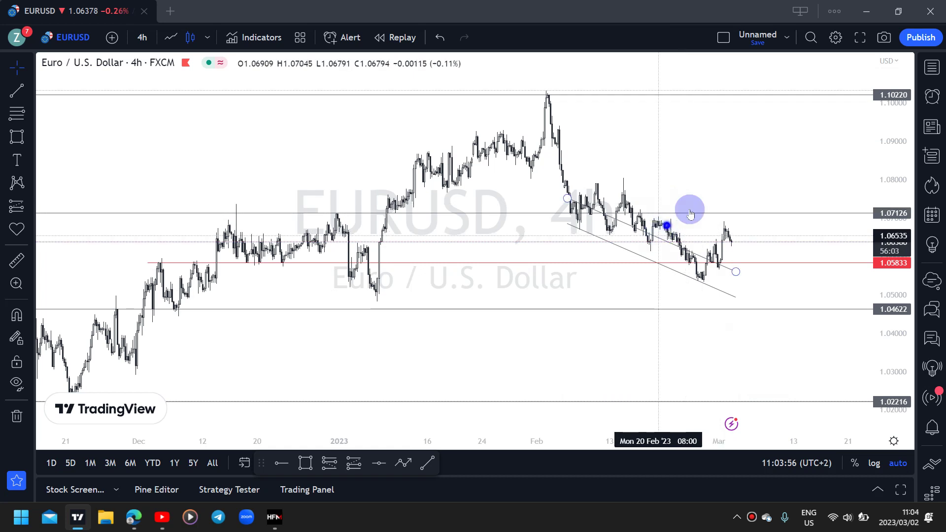
left_click_drag(690, 213, 692, 207)
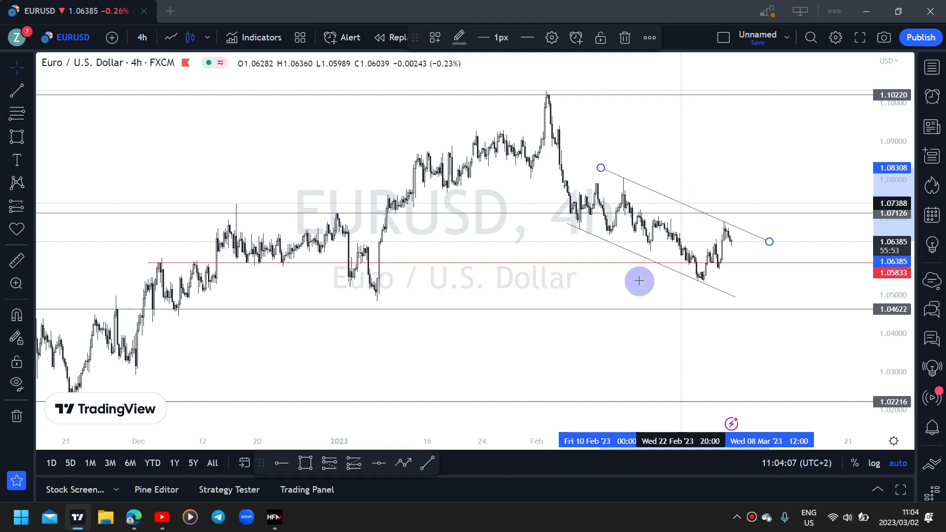
left_click(653, 265)
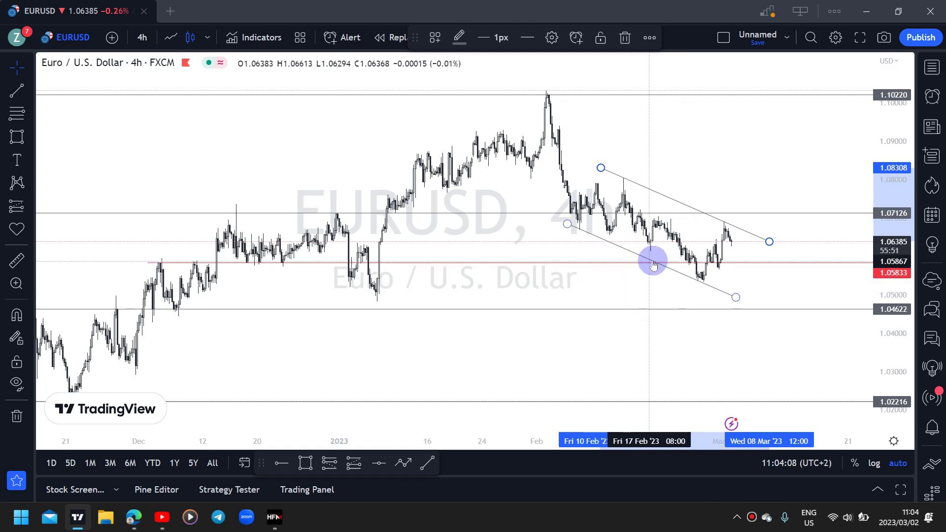
left_click(670, 201)
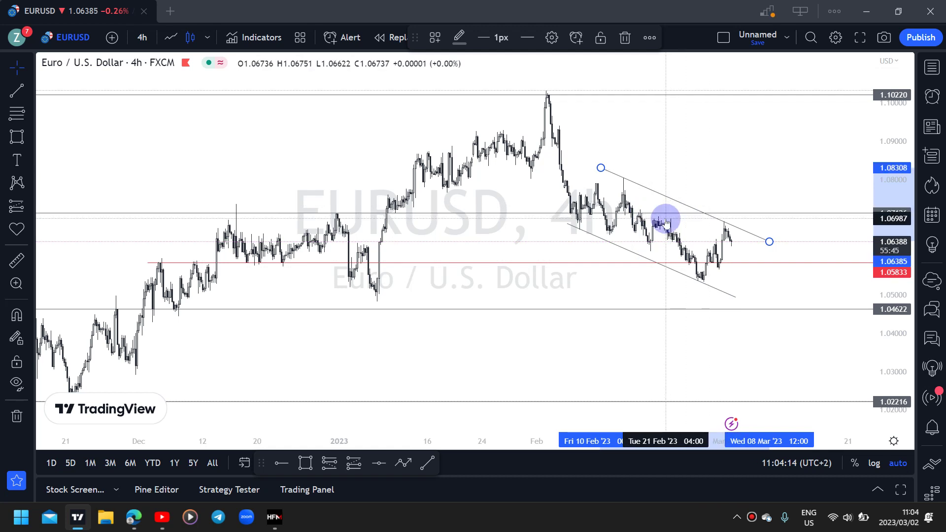
left_click(594, 233, "ctrl")
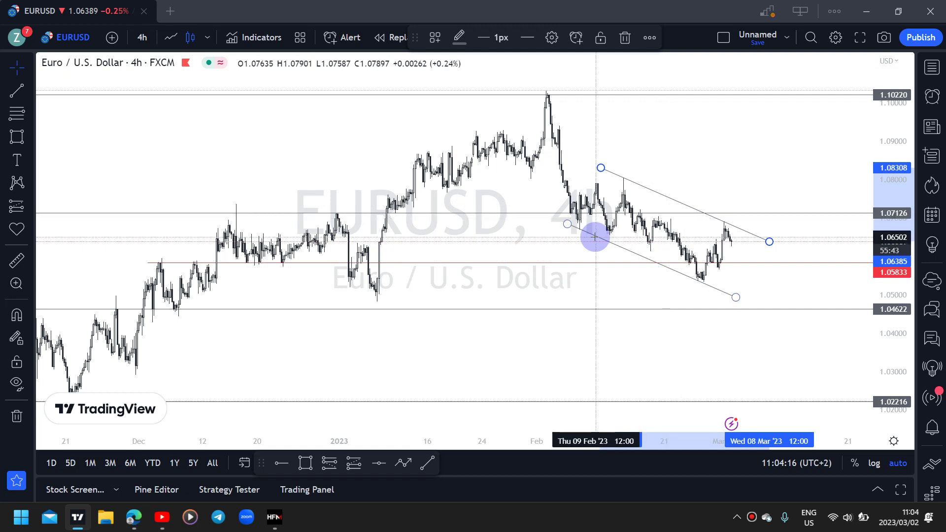
Step: Draw a thin rectangle zone from about 1.06586 on 10 February to about 1.06653 on 7 March
left_click(305, 463)
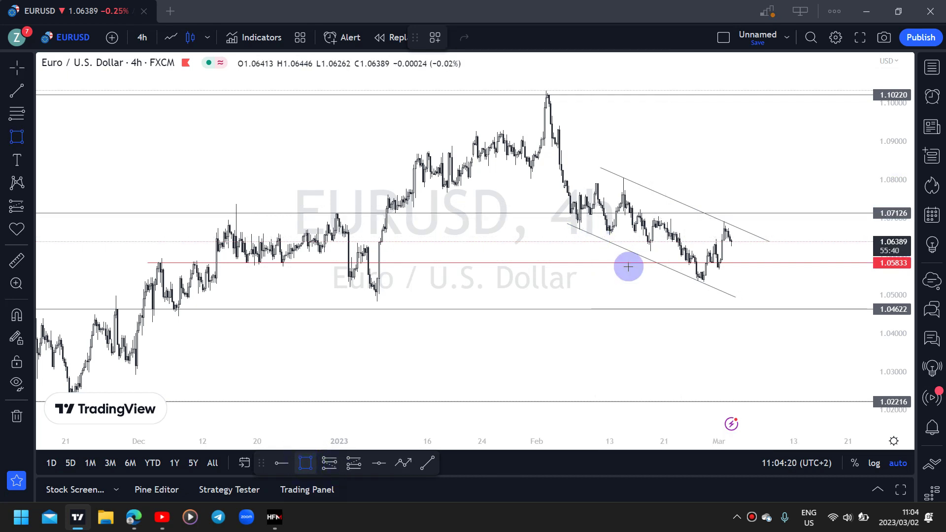
left_click(603, 234)
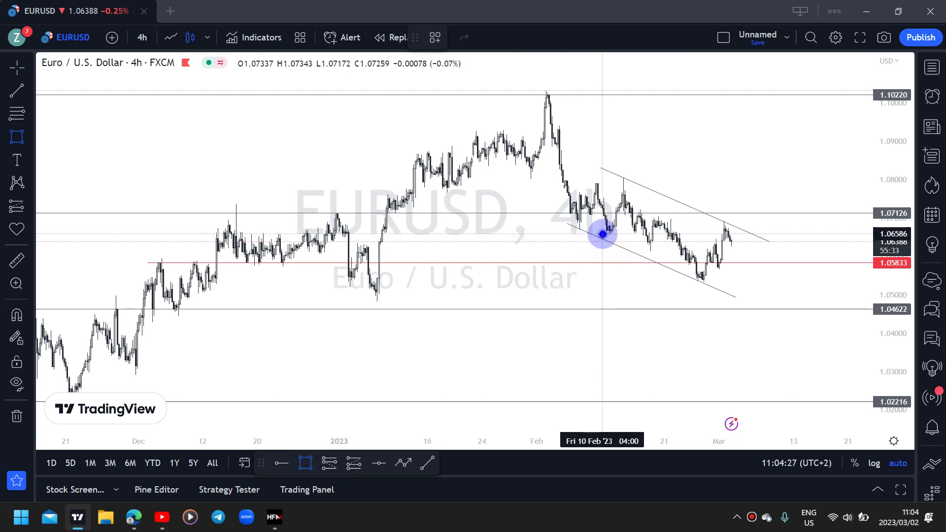
left_click(757, 232)
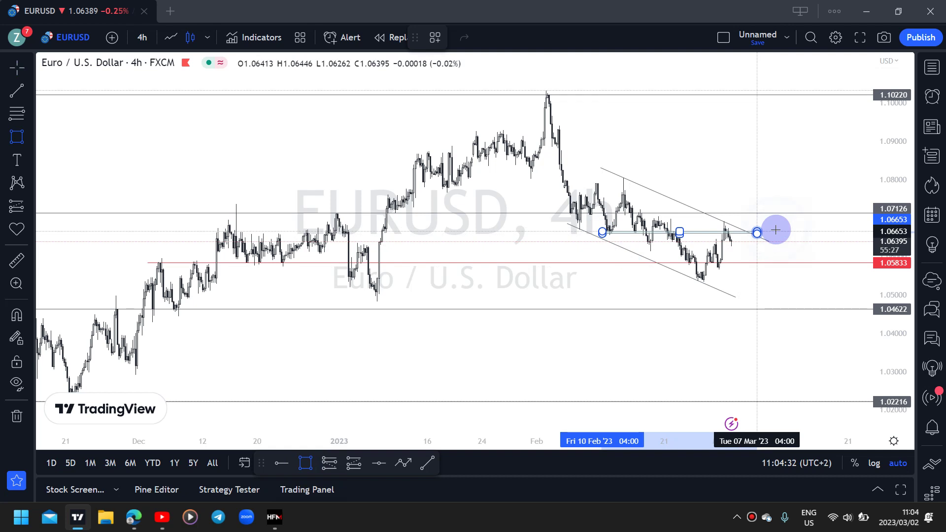
left_click(776, 229)
left_click(394, 466)
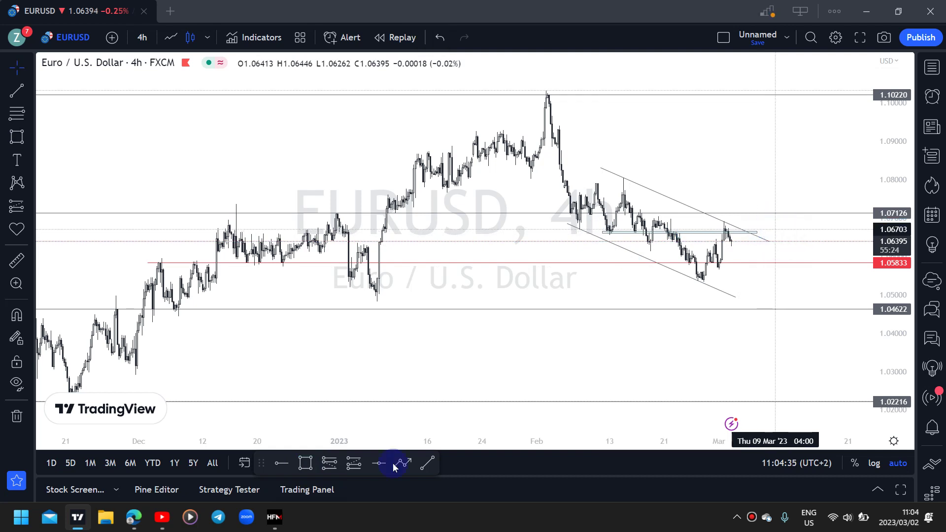
Step: Draw a second thin rectangle zone at about 1.063, from the 16 February low to 9 March
left_click(308, 468)
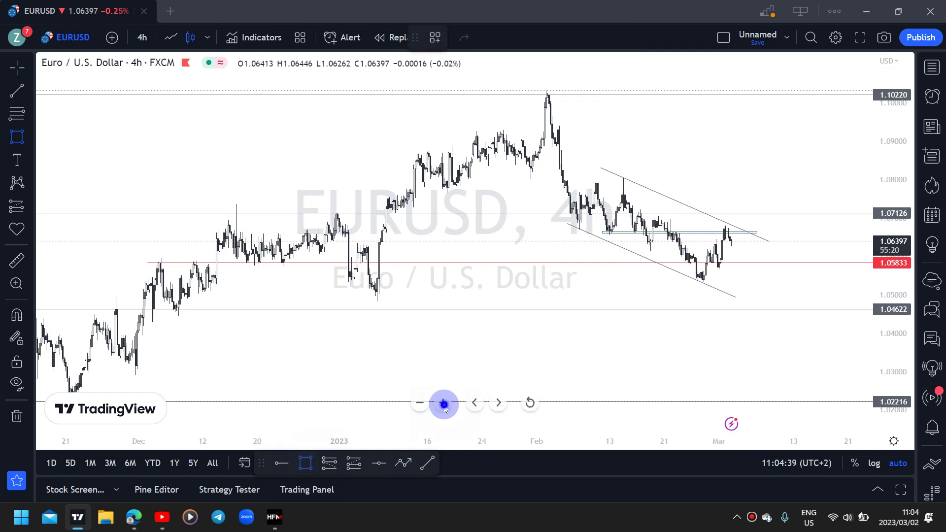
left_click(443, 403)
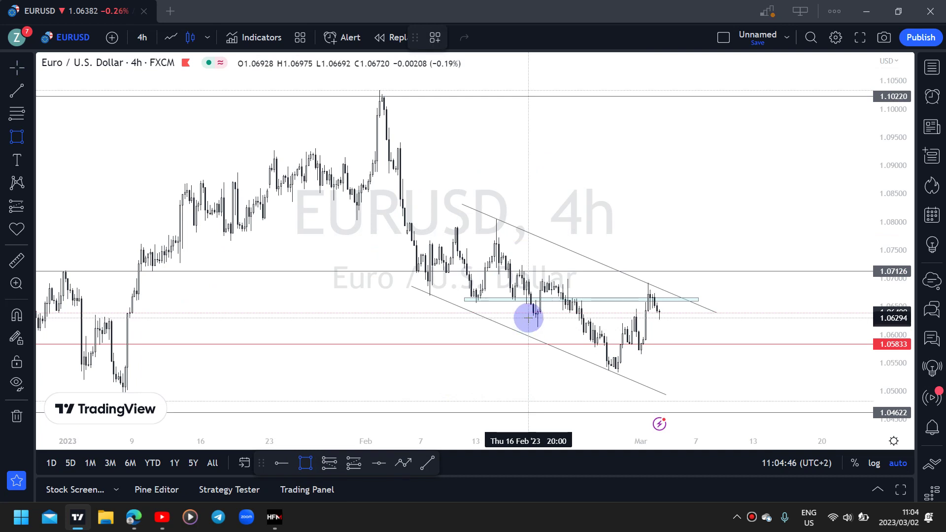
left_click(669, 318)
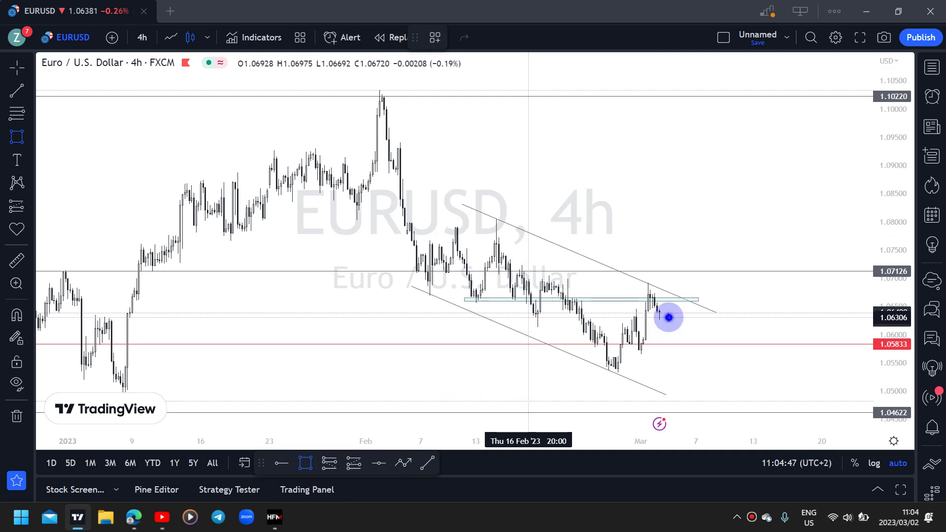
left_click(726, 316)
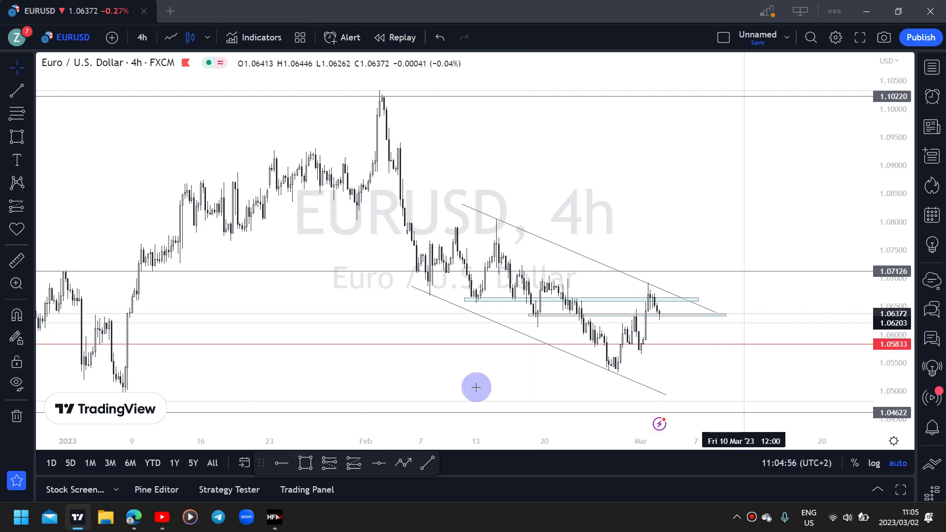
left_click(419, 402)
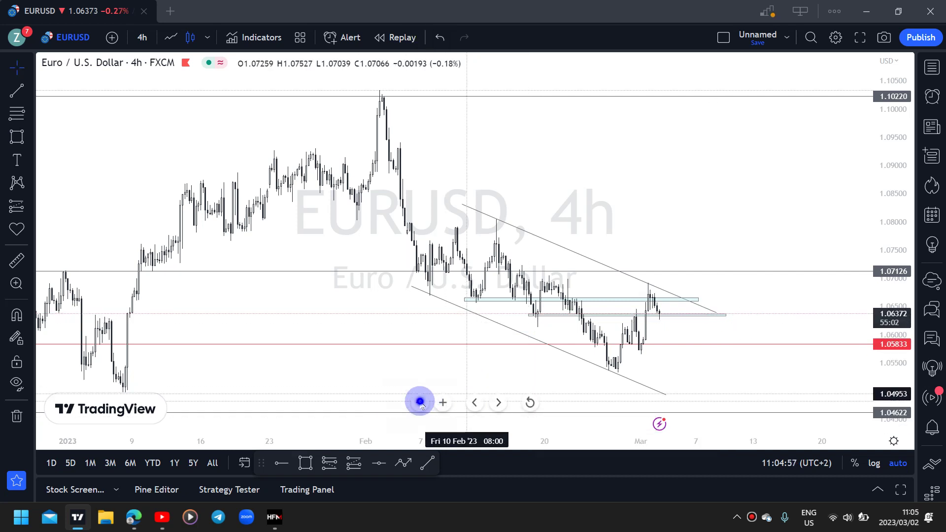
left_click(420, 402)
left_click(420, 403)
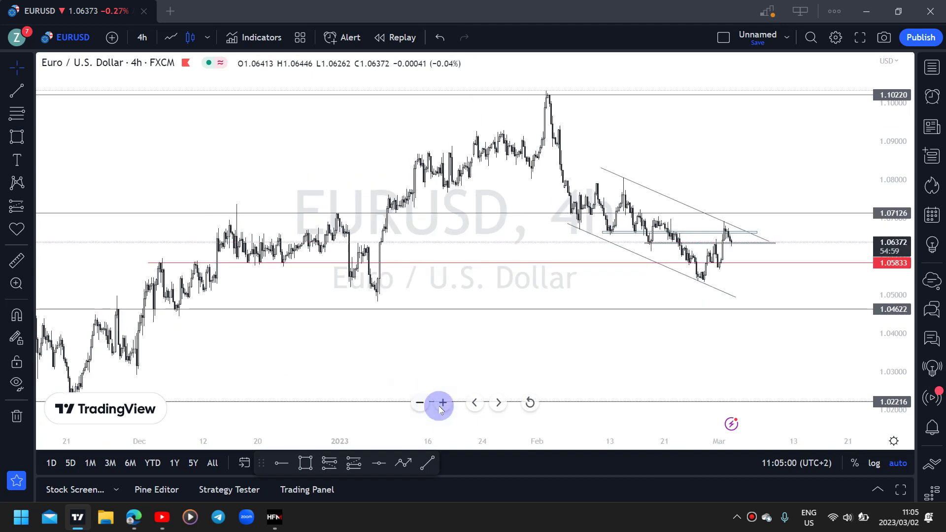
left_click(442, 407)
scroll(653, 344, "up", 2)
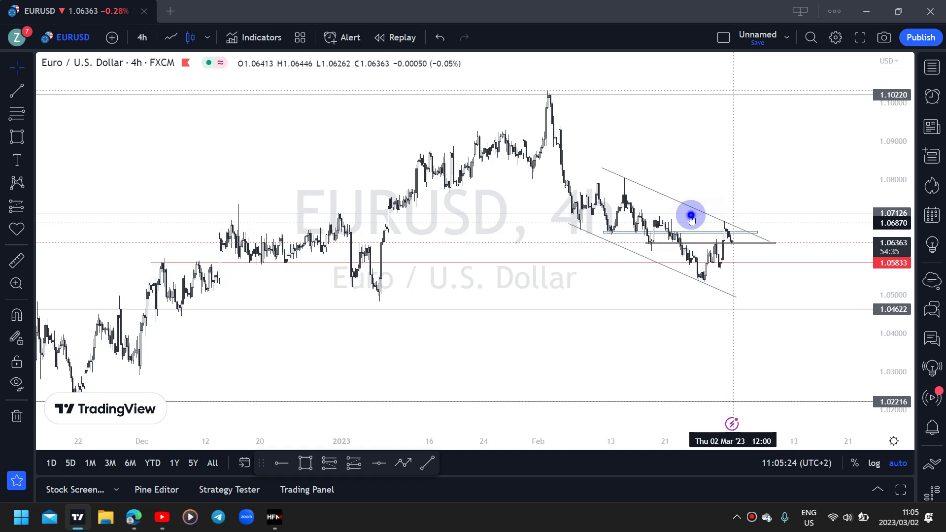
left_click_drag(691, 215, 729, 226)
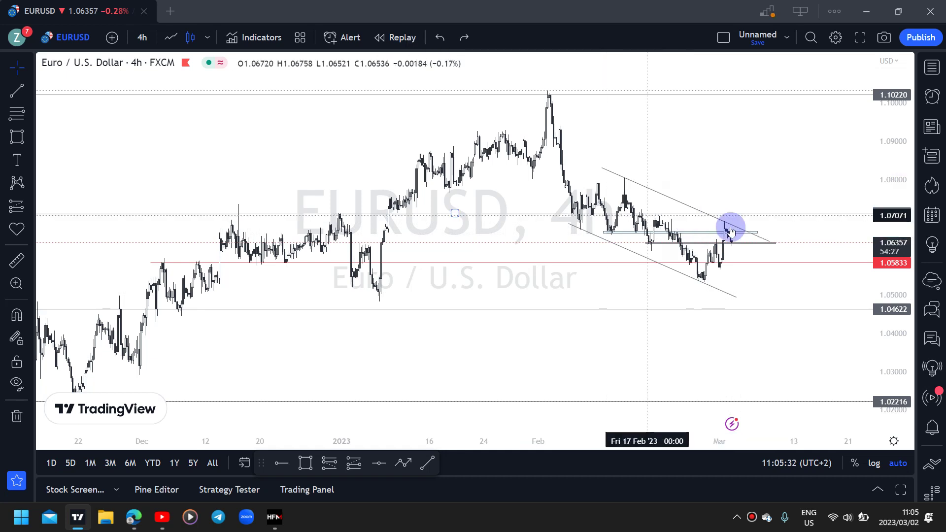
left_click(747, 310)
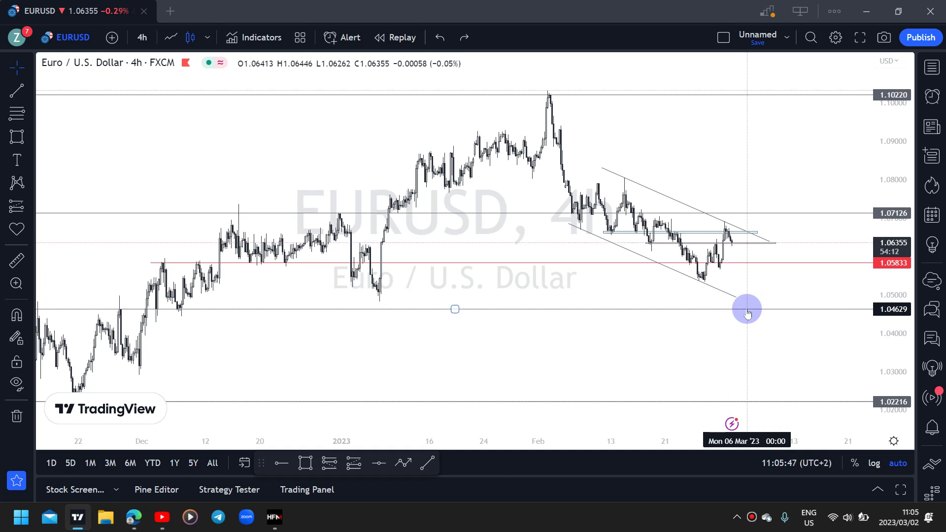
left_click(735, 290)
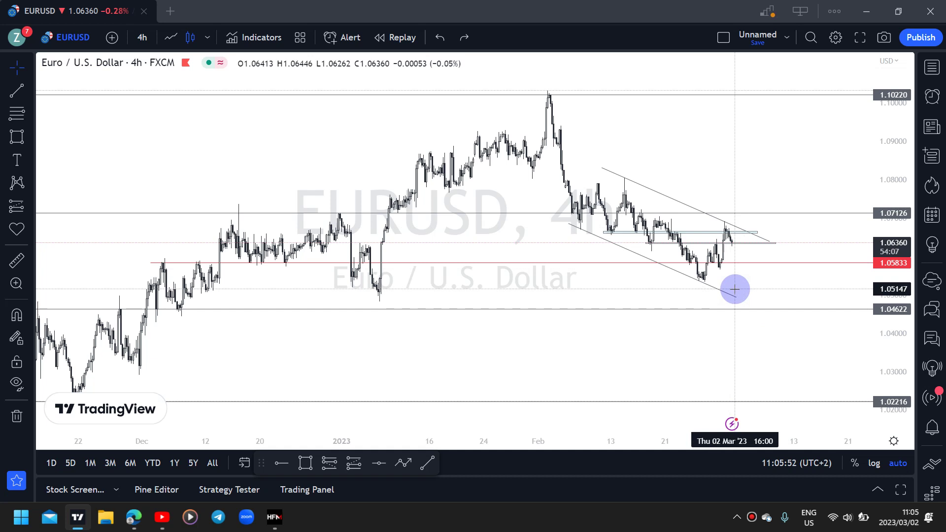
Step: Switch to the 1-hour interval and draw a rising trend line under the lows, from about 1.05285 on 27 February to 1.06117 on 3 March
type("60")
key("Return")
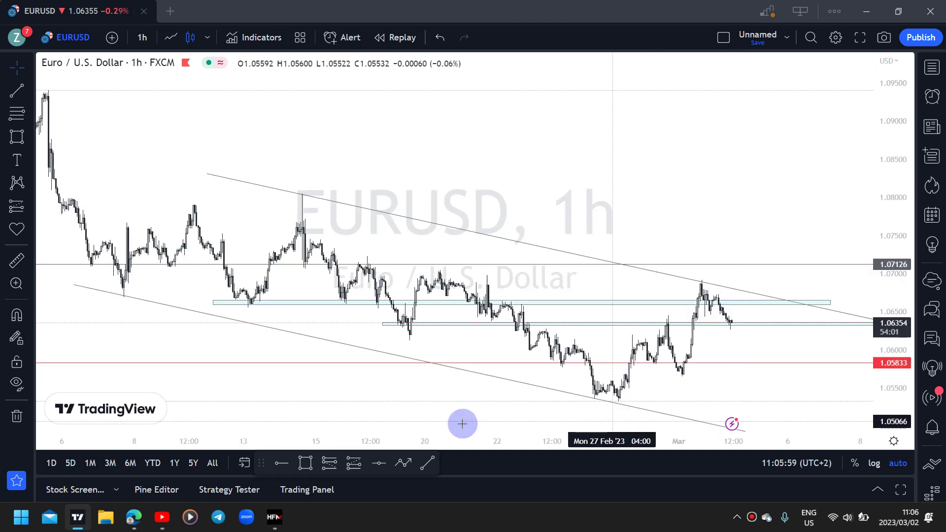
left_click(428, 463)
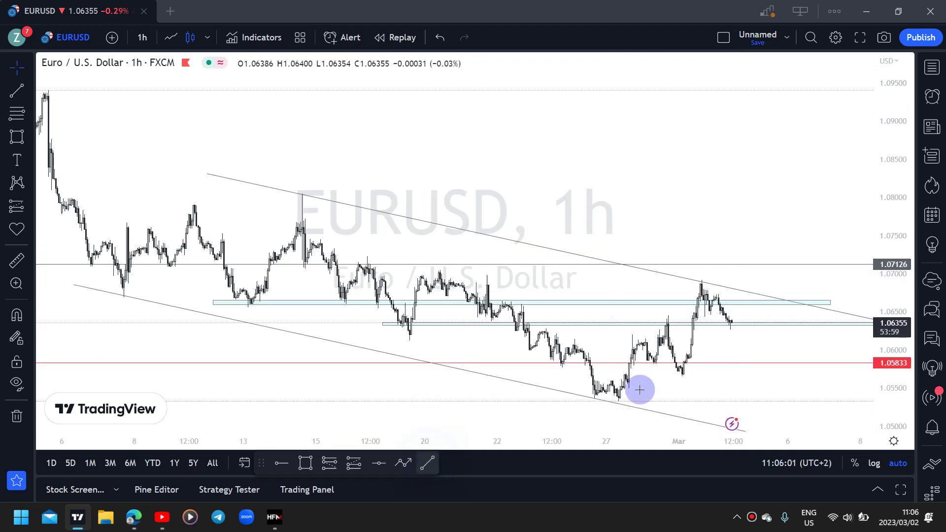
left_click(774, 354)
left_click(598, 416)
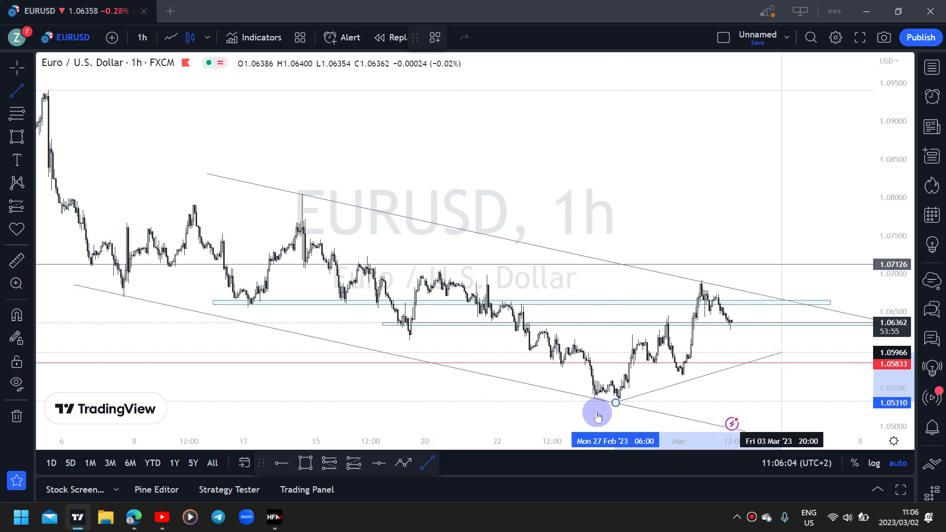
left_click(612, 405)
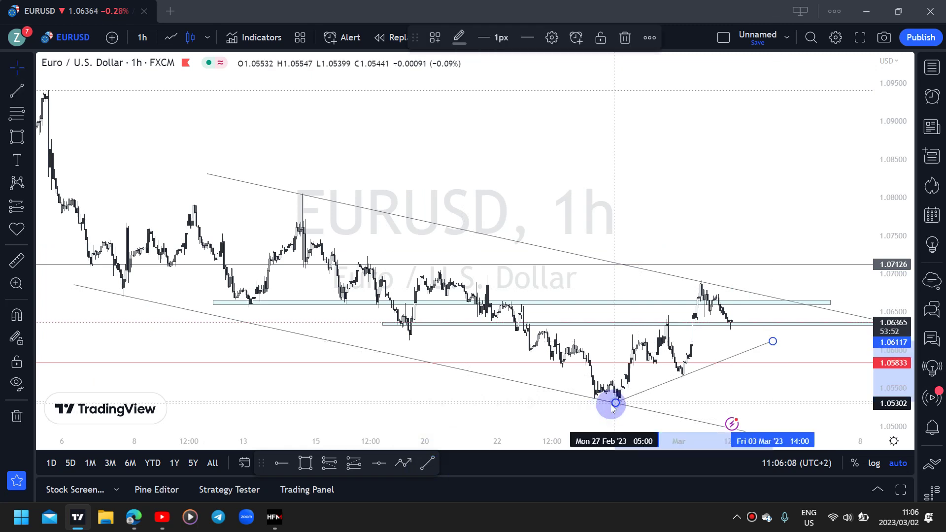
left_click(611, 406)
Step: Clone the rising trend line and place the copy above the price swing, touching the early March high
right_click(612, 406)
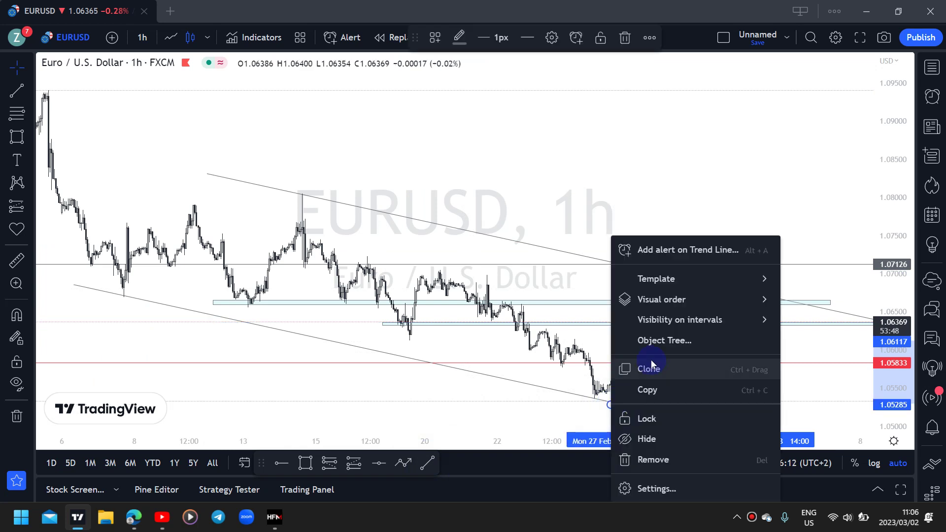
left_click(650, 369)
left_click(665, 363)
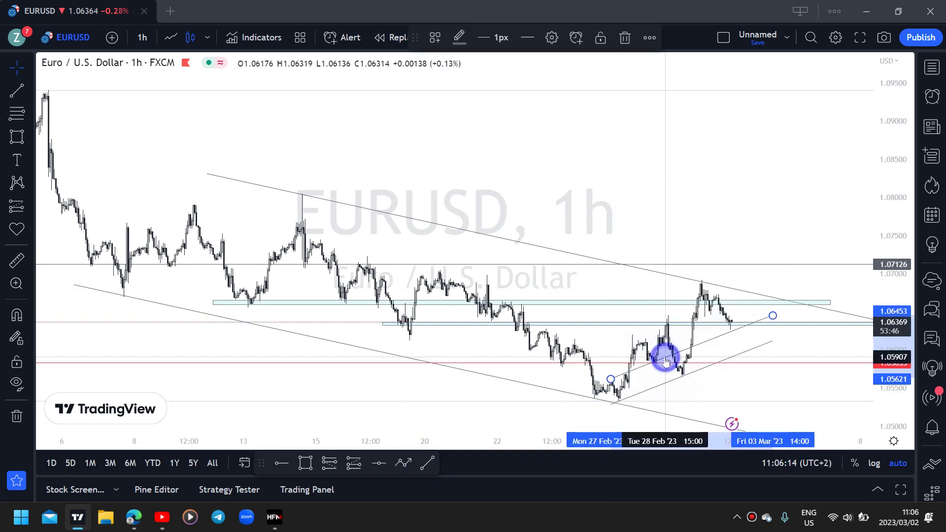
left_click_drag(665, 363, 604, 321)
left_click(573, 284)
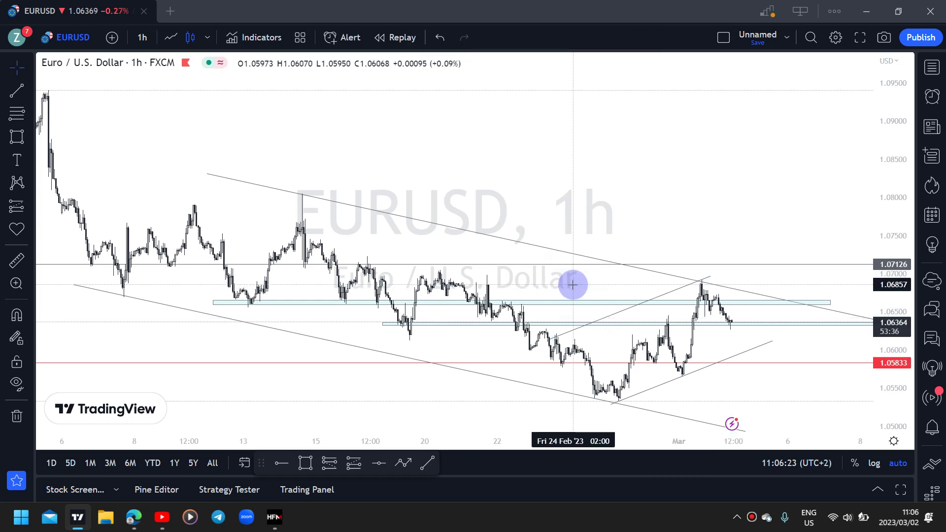
Step: Switch the chart back to the 4-hour interval
type("240")
key("Return")
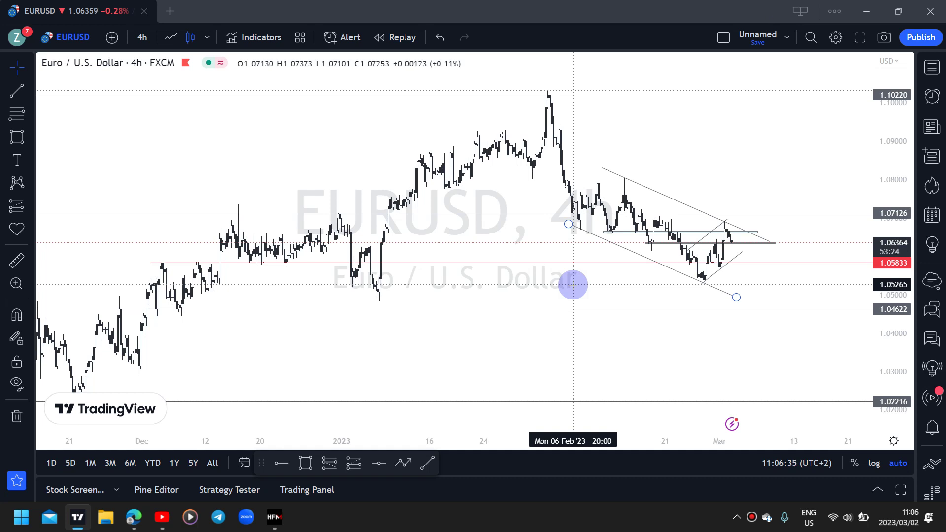
left_click(446, 402)
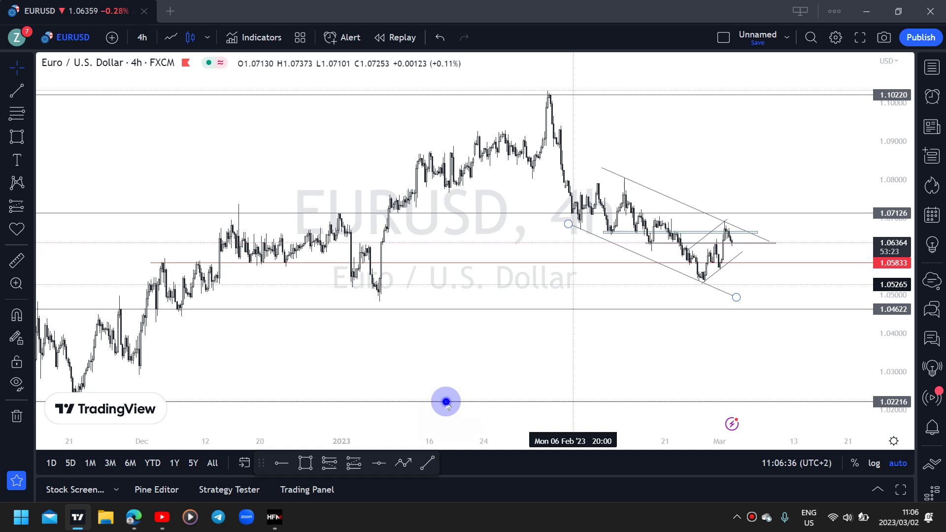
left_click(443, 403)
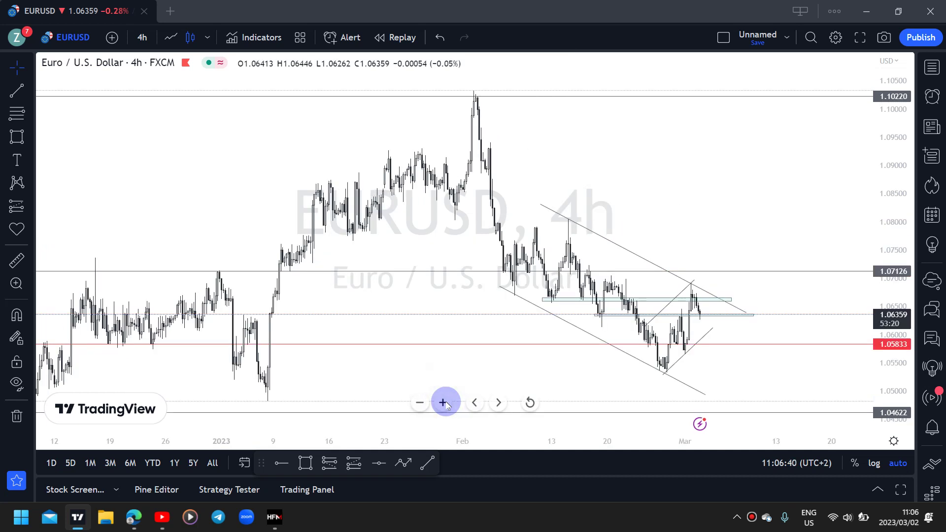
left_click(446, 402)
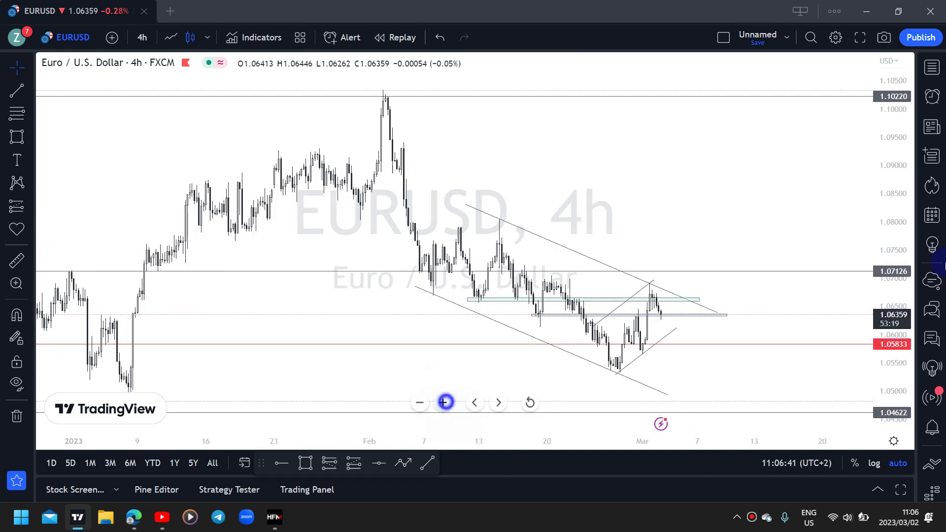
left_click(446, 402)
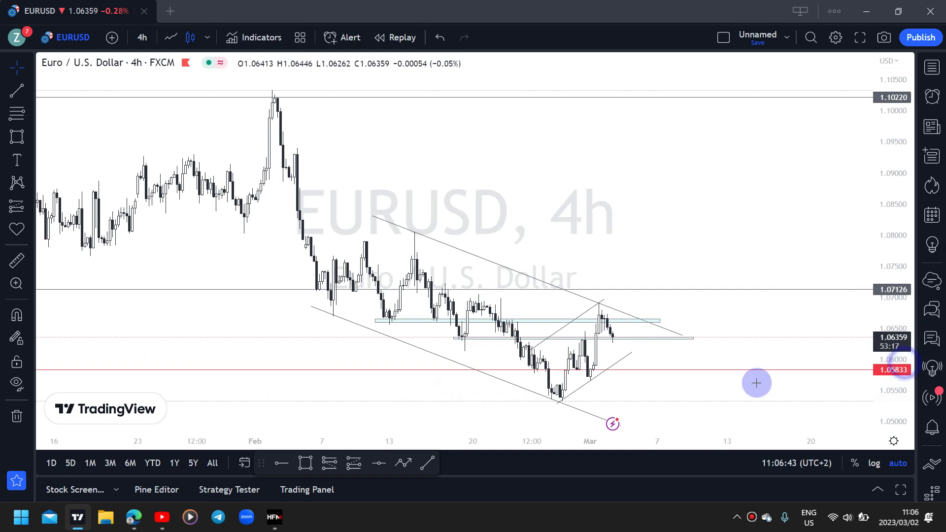
Step: Extend the bottom edge of the lower rectangle zone down to about 1.06297
left_click_drag(755, 336, 750, 292)
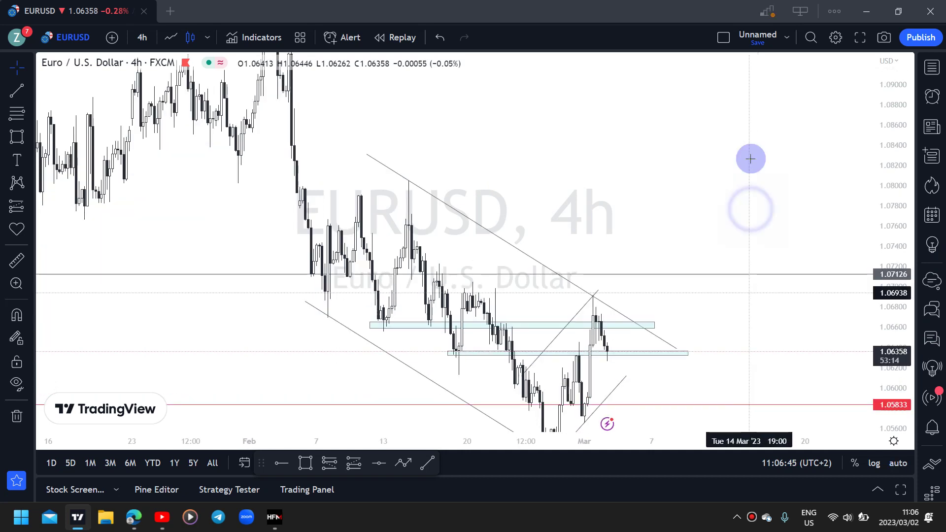
left_click(572, 286)
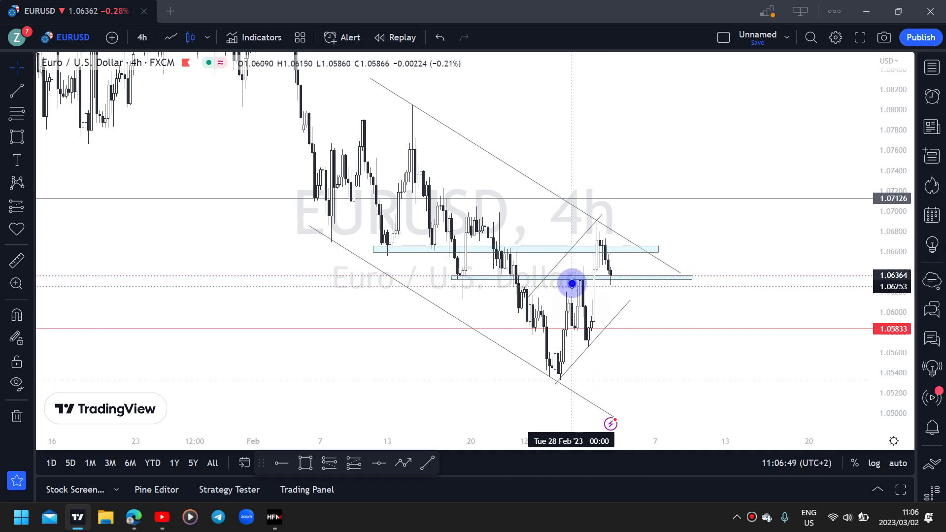
left_click_drag(573, 280, 574, 282)
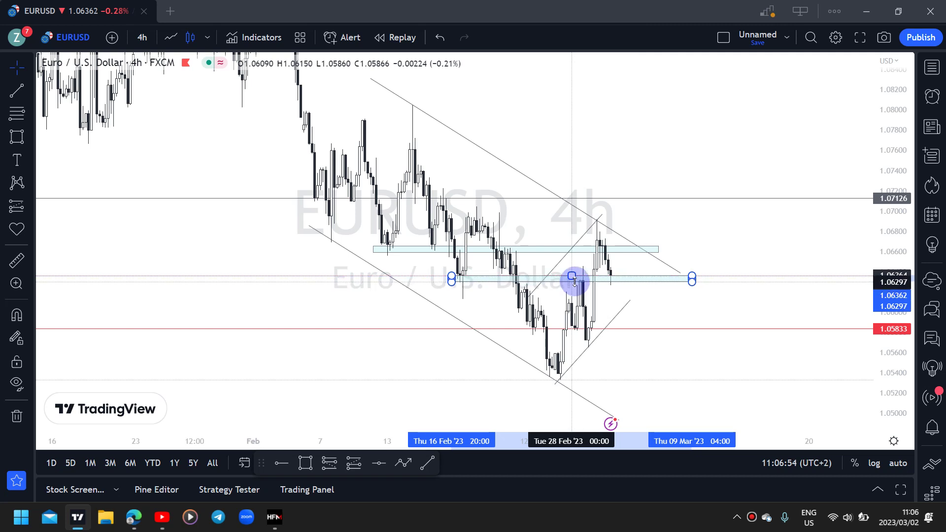
left_click(657, 321)
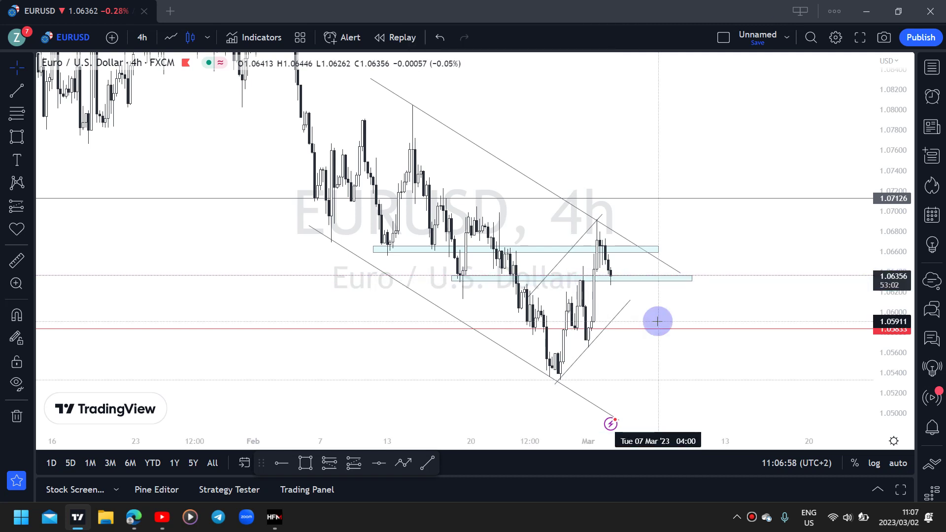
Step: Enable automatic price scaling and widen the 4-hour chart to show the price history back to December
left_click(898, 464)
left_click(517, 412)
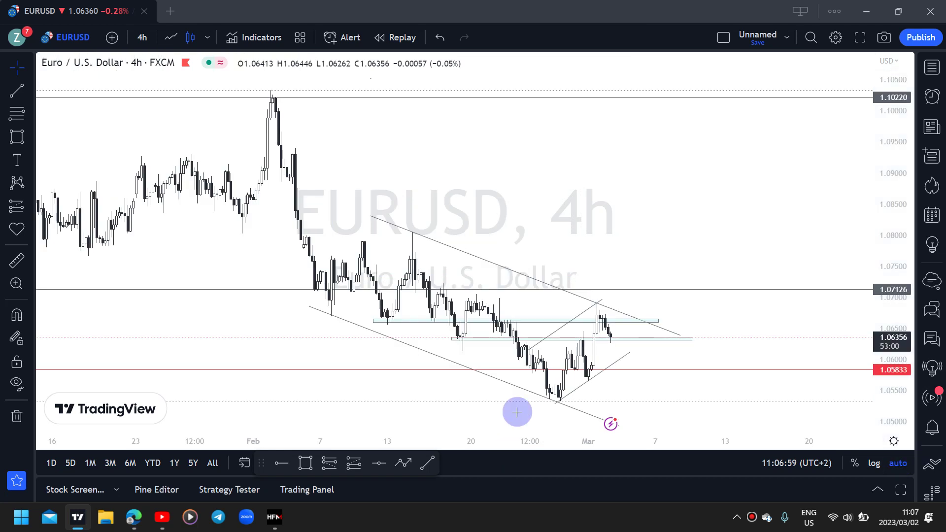
left_click(530, 405)
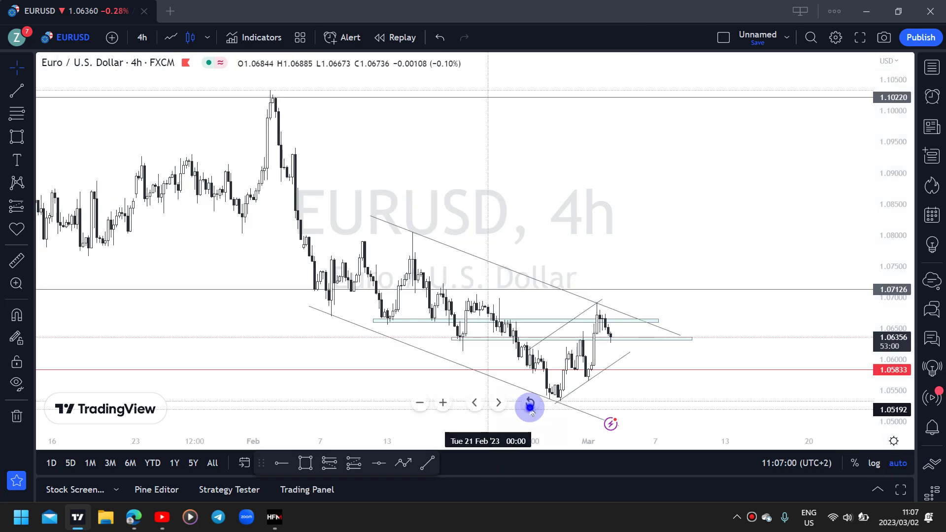
left_click(419, 404)
left_click(831, 151)
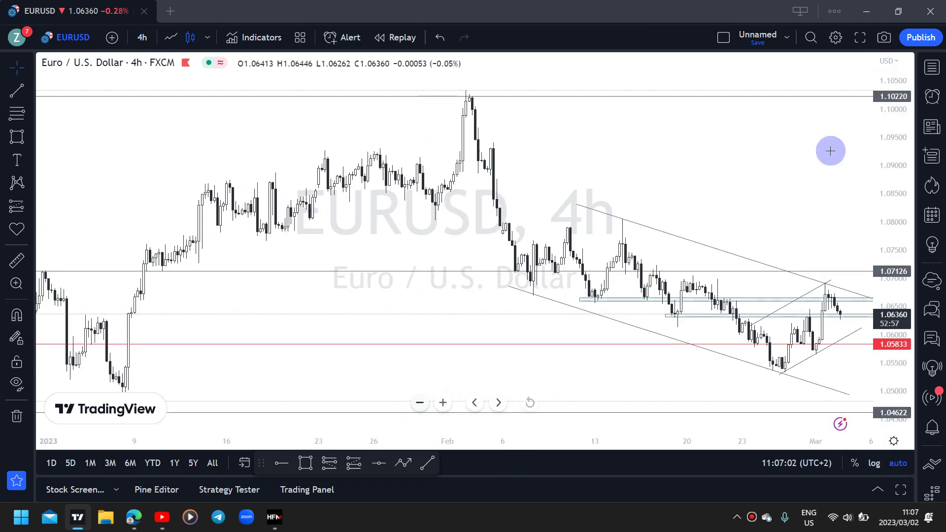
scroll(856, 161, "down", 3)
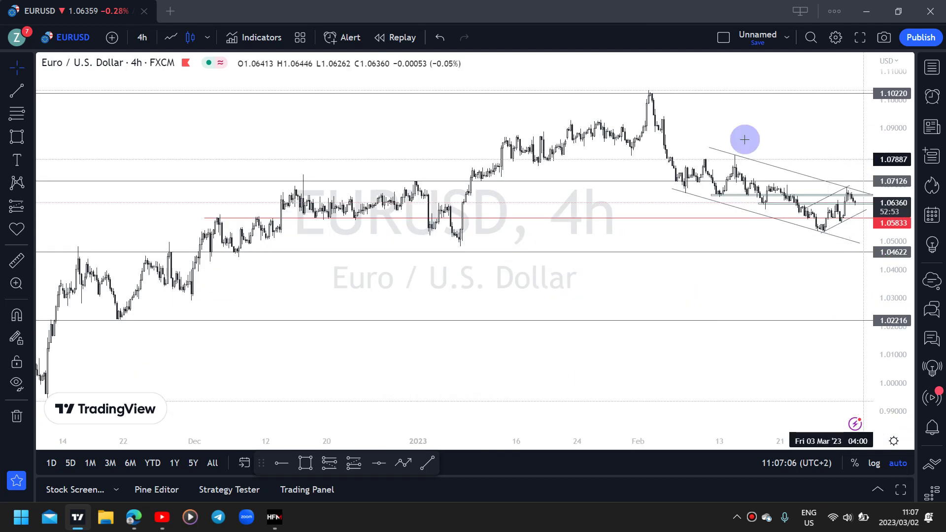
left_click_drag(745, 139, 738, 141)
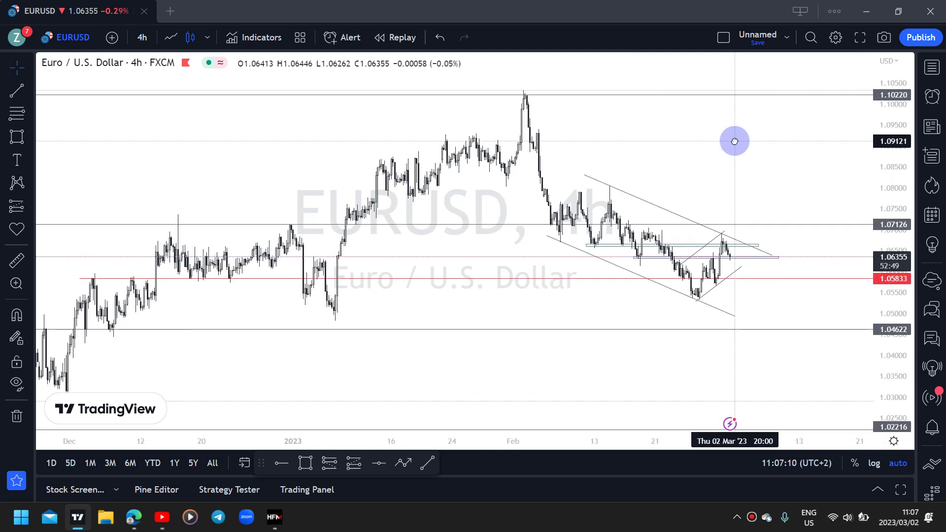
Step: Switch to the 1-hour interval and examine the early March price action against the upper channel line and both rectangle zones
type("60")
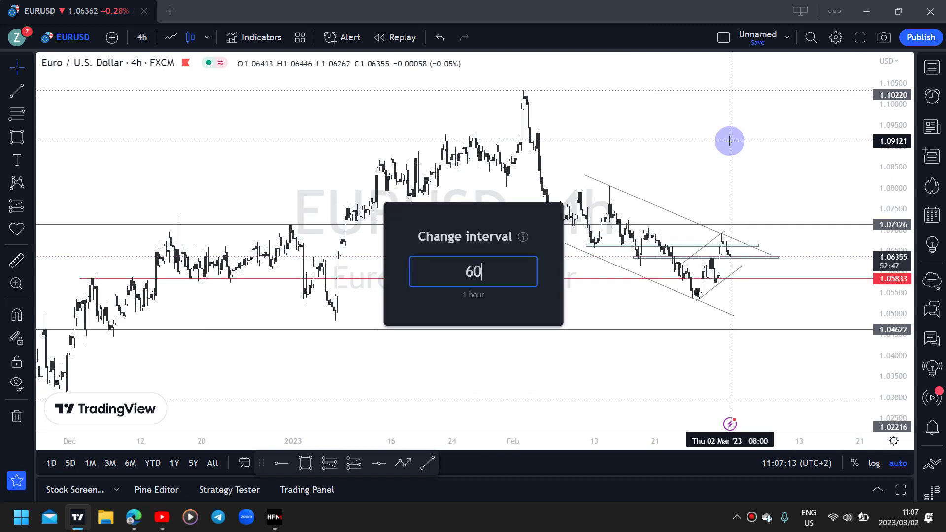
key("Return")
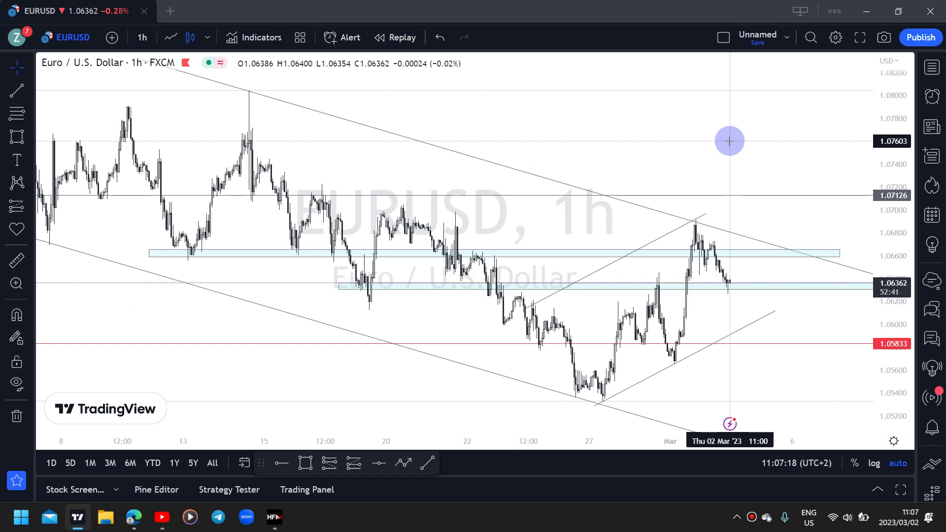
left_click(656, 214)
left_click_drag(656, 213, 653, 213)
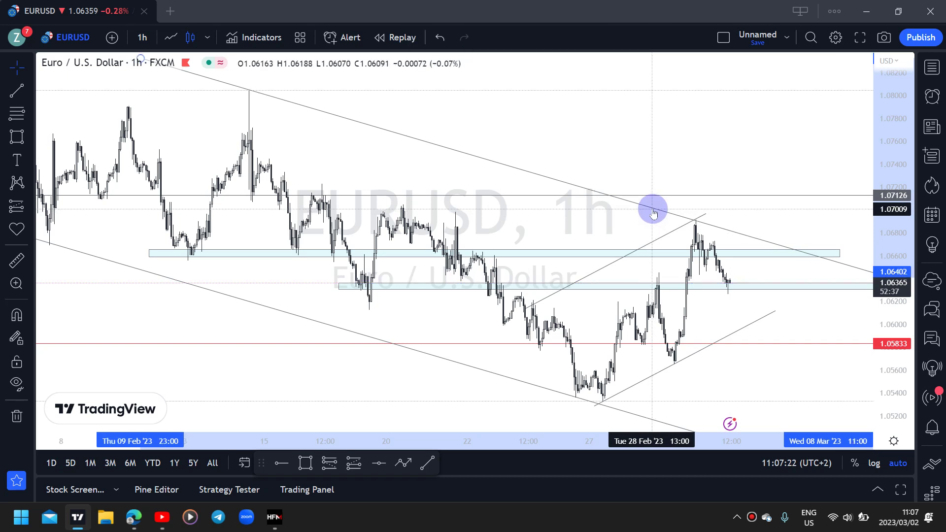
left_click(633, 231)
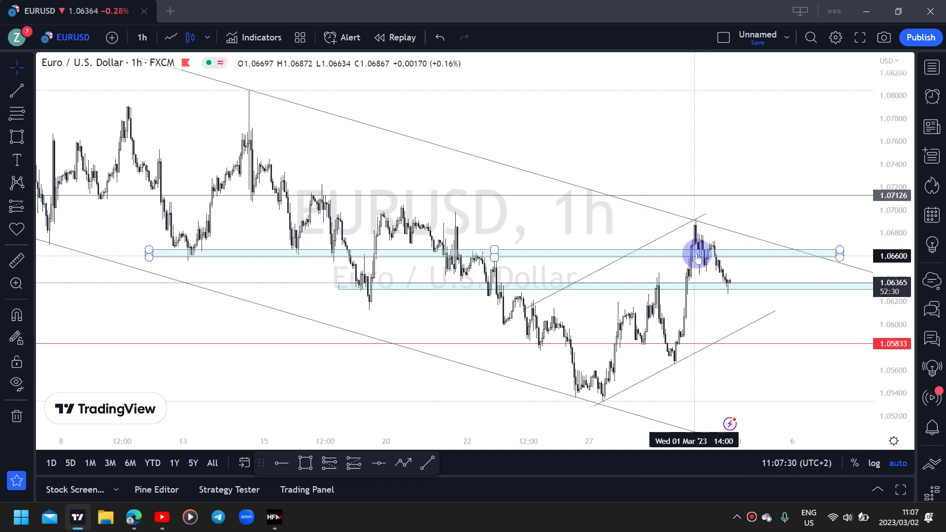
left_click(716, 252)
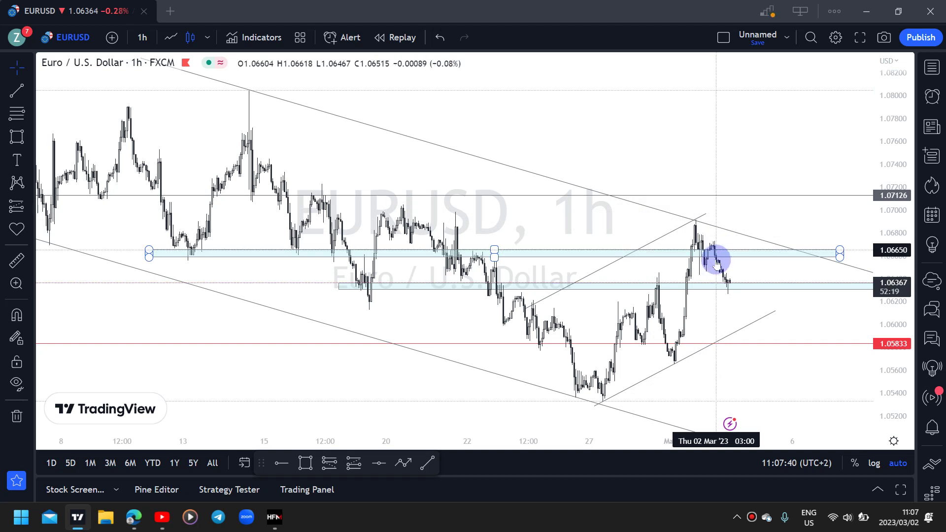
left_click(717, 261)
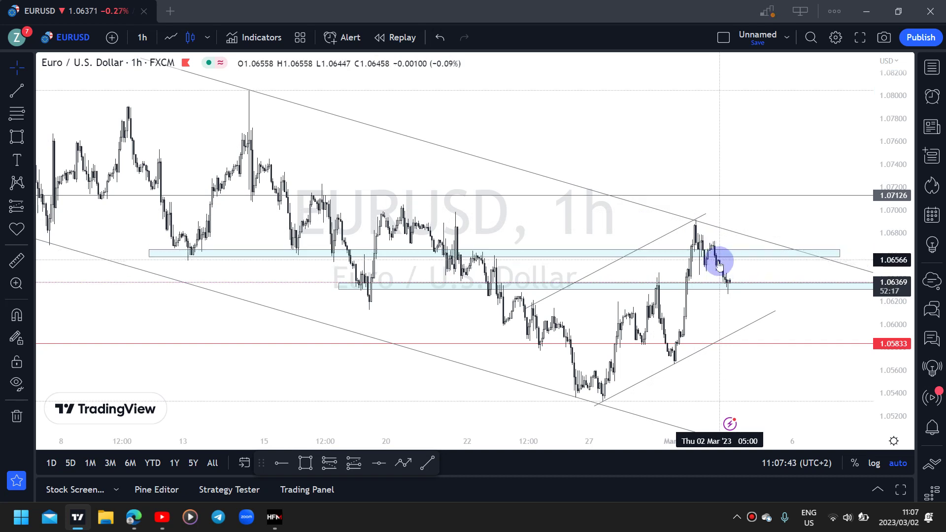
left_click(731, 286)
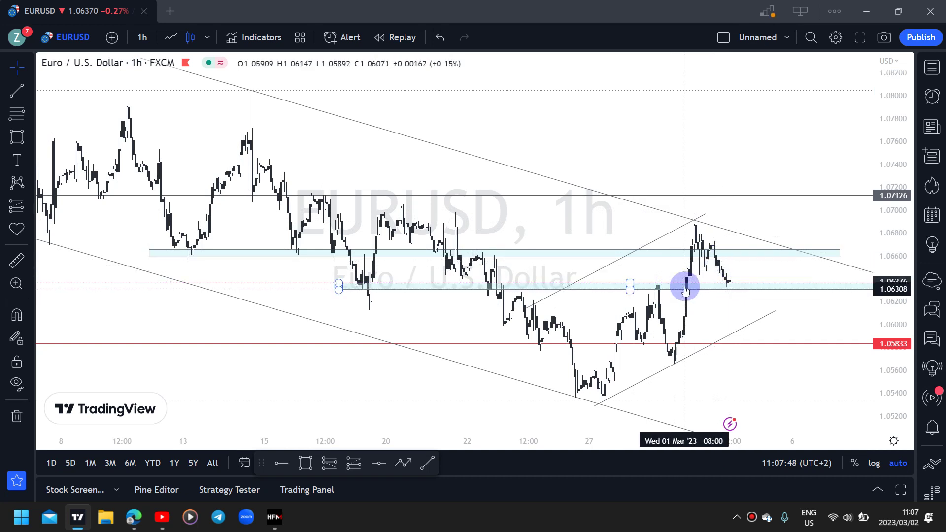
left_click(729, 293)
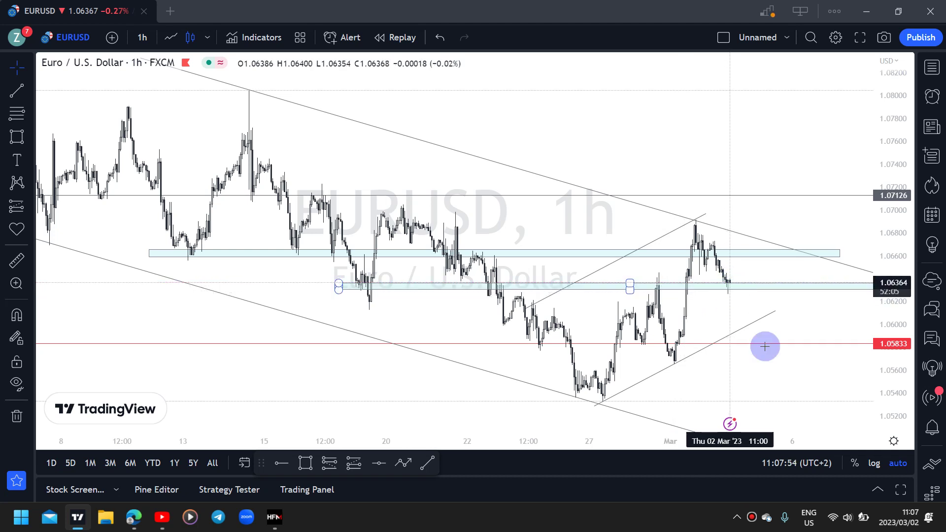
Step: Return to the 4-hour interval and examine how past swings and the latest candle react at the lower rectangle zone
type("240")
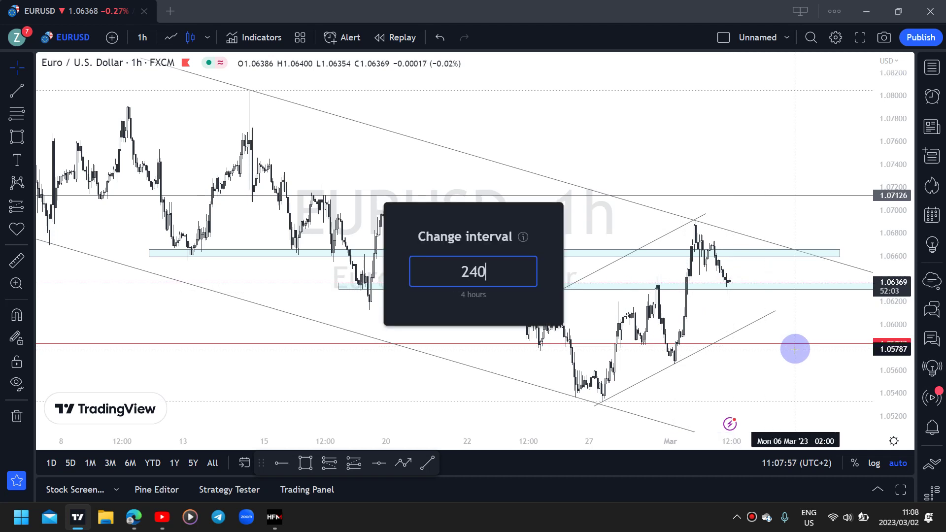
key("Return")
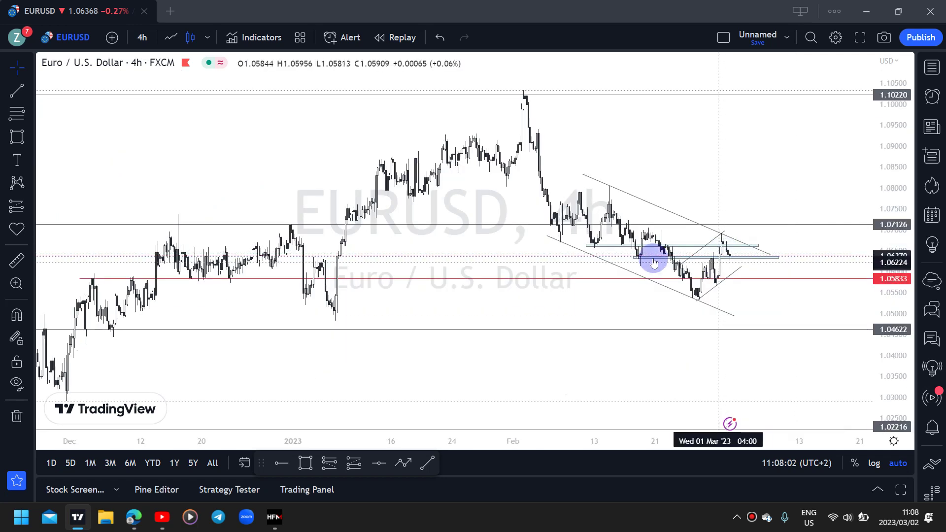
left_click(637, 257)
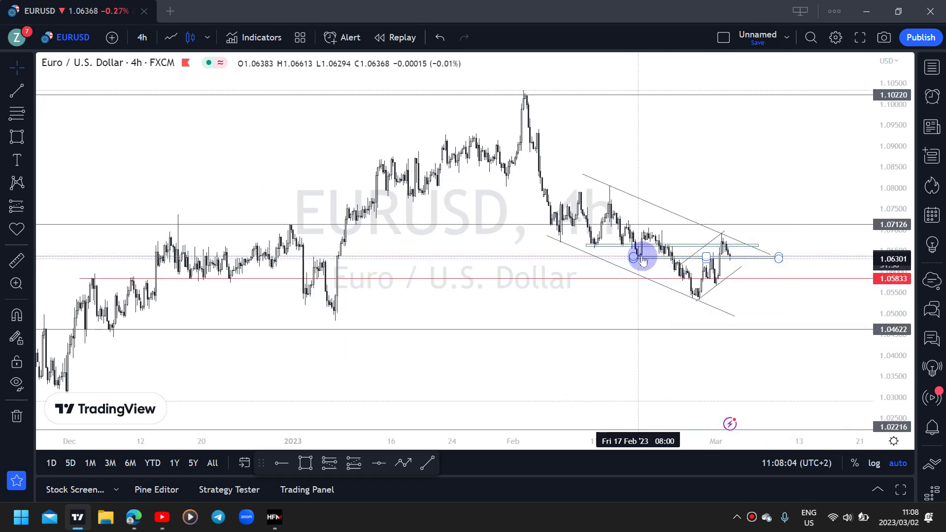
left_click(642, 258)
left_click(643, 258)
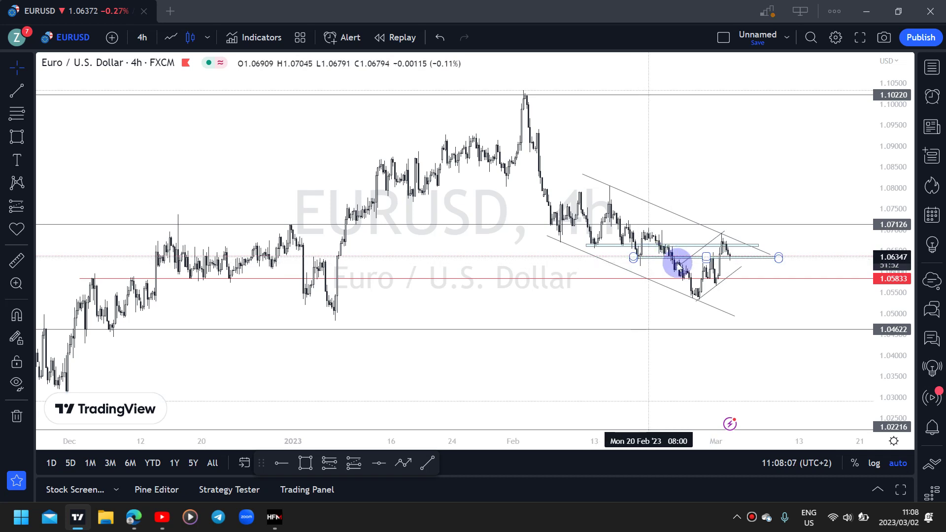
left_click(714, 264)
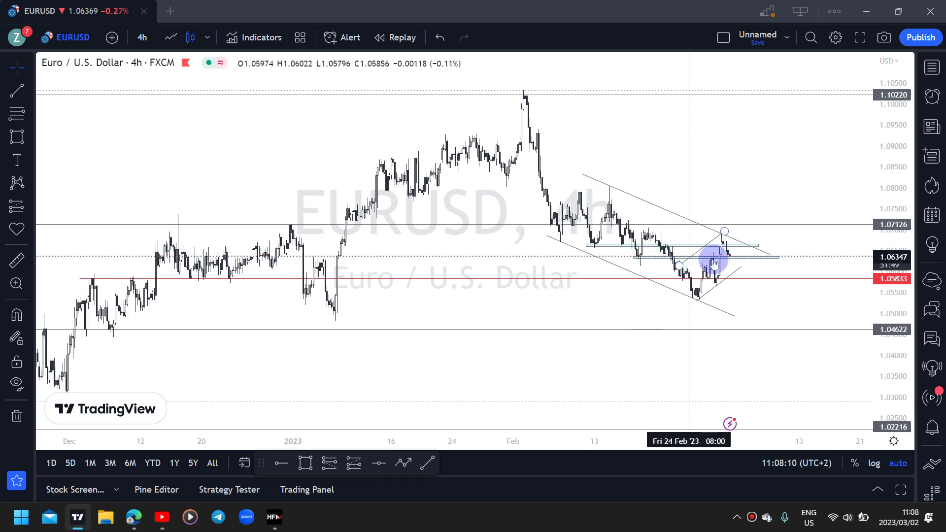
left_click(712, 260)
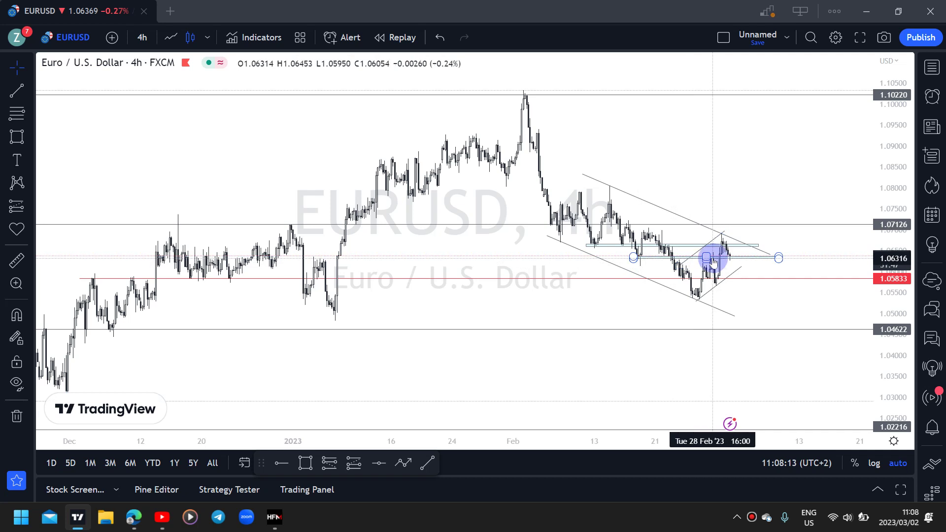
left_click(731, 264)
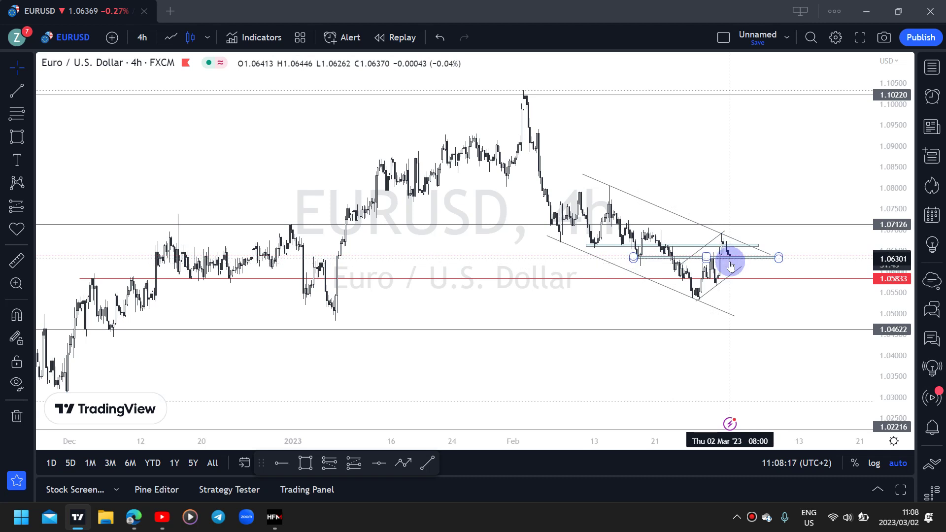
left_click(732, 262)
left_click(732, 262)
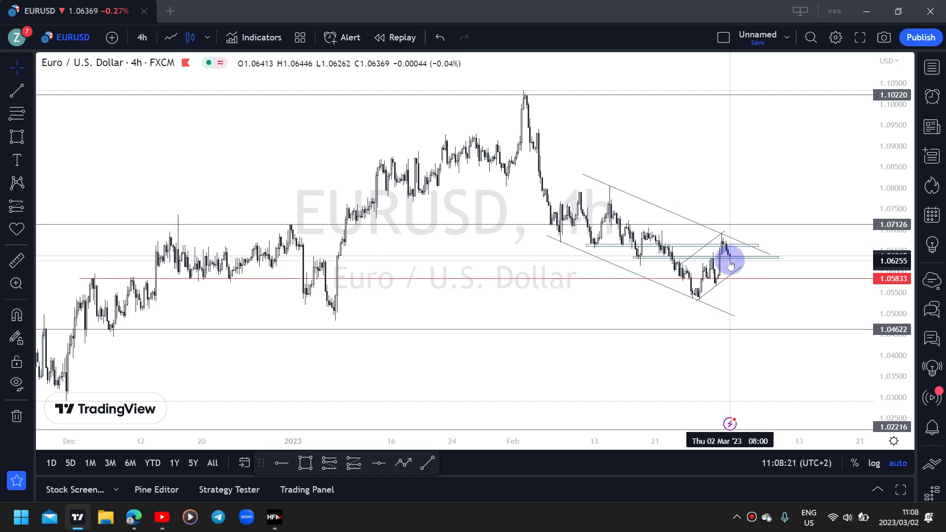
left_click(731, 265)
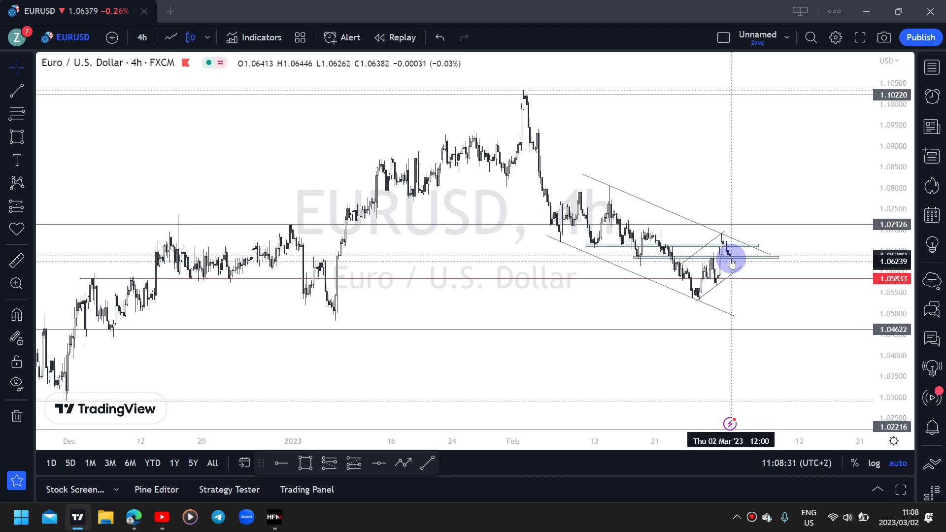
left_click(733, 265)
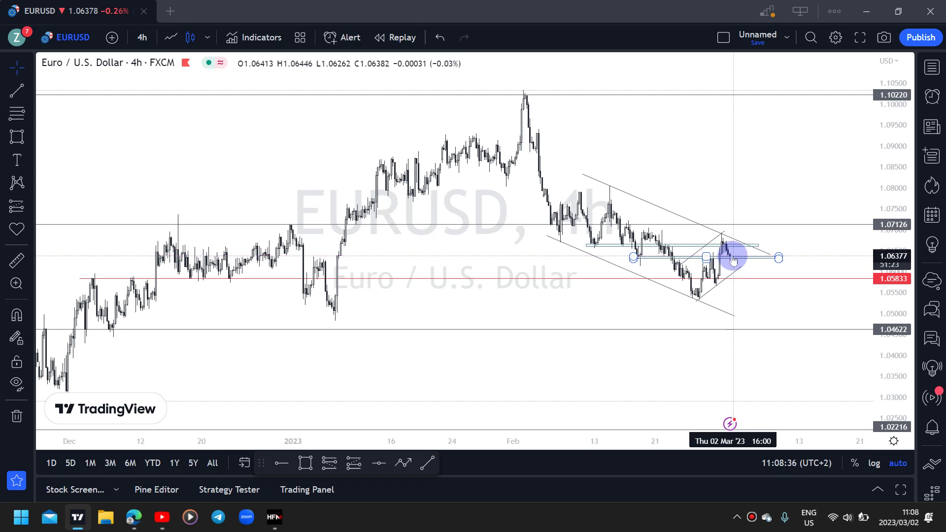
Step: On the 1-hour interval, draw a falling trend line from the 14 February high at about 1.08062 to about 1.0579 on 1 March
type("1h")
key("Return")
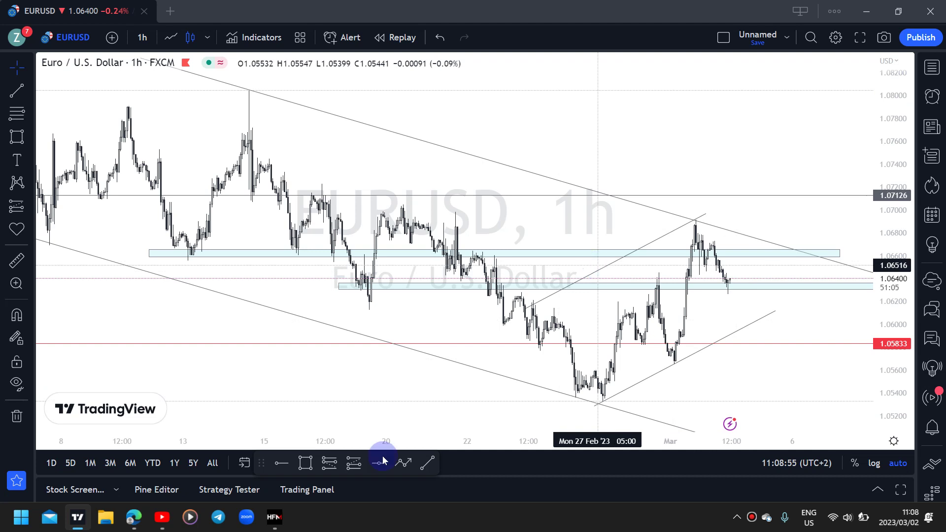
left_click(427, 463)
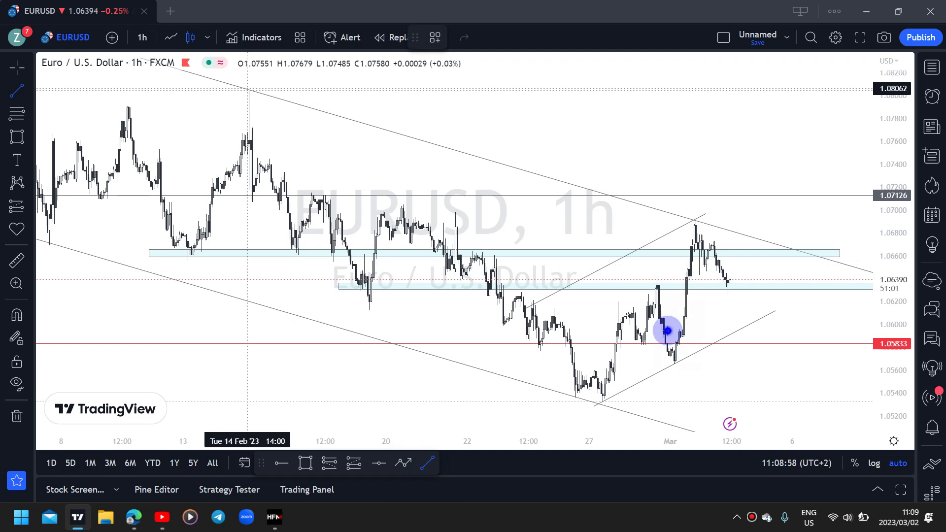
left_click_drag(668, 332, 688, 349)
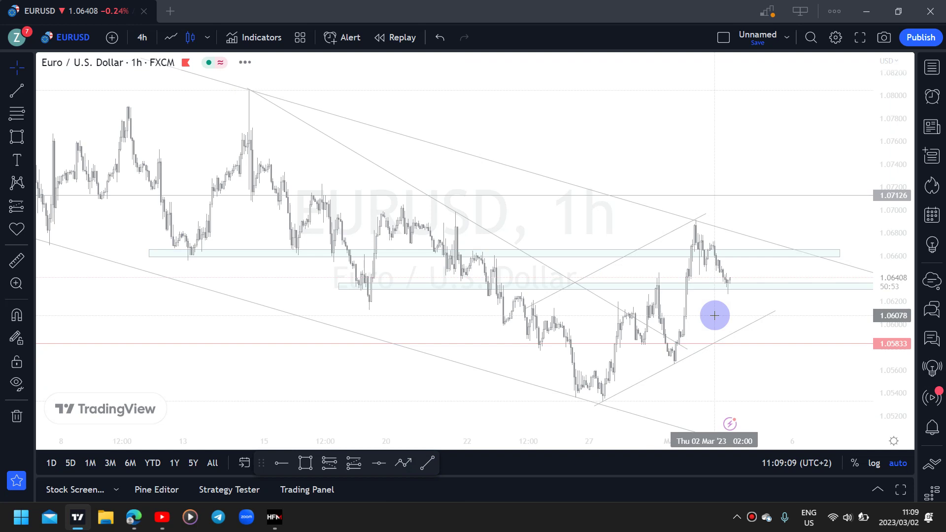
Step: Switch back to the 4-hour interval and examine the new steeper falling trend line against the price swings it crosses
type("4h")
key("Return")
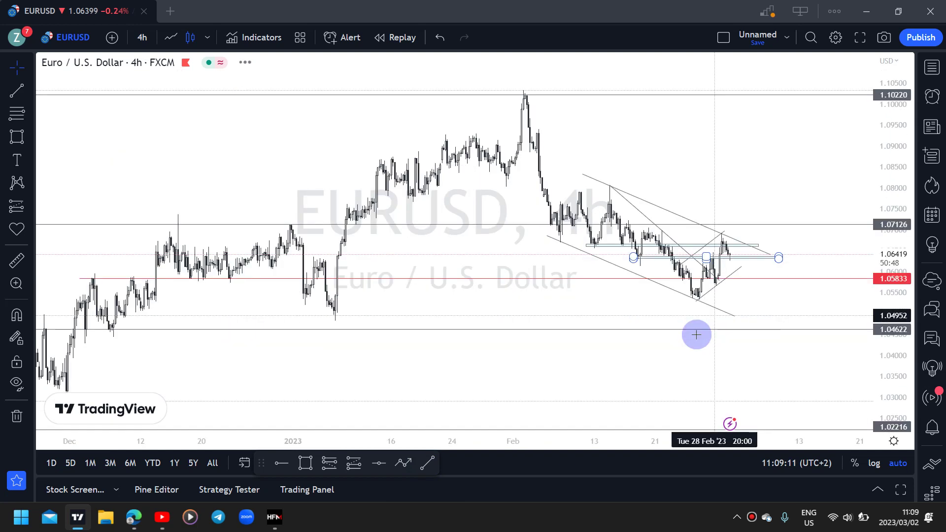
left_click(697, 335)
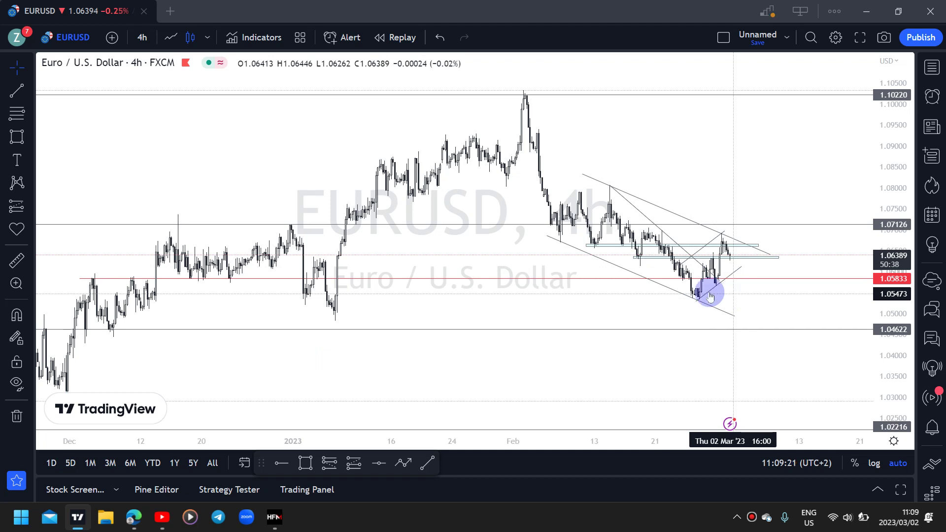
left_click(669, 239)
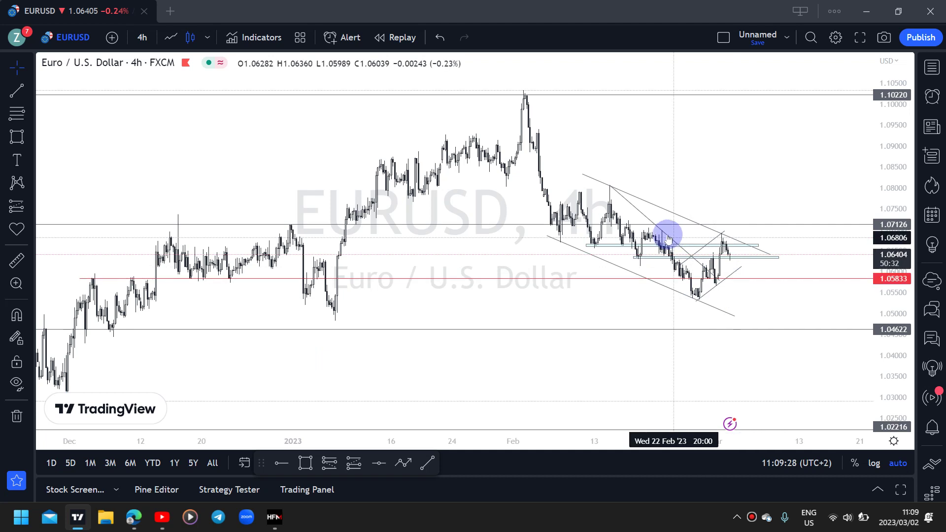
left_click(691, 256)
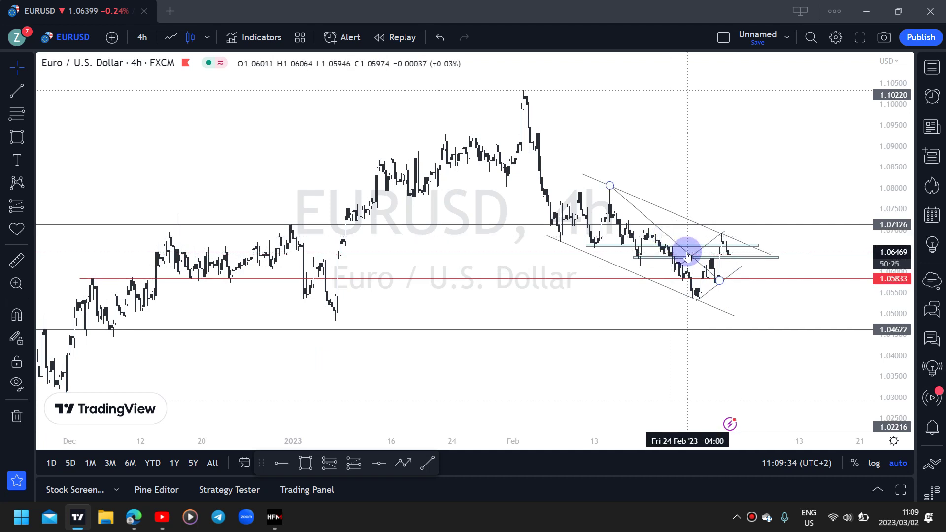
left_click(785, 282)
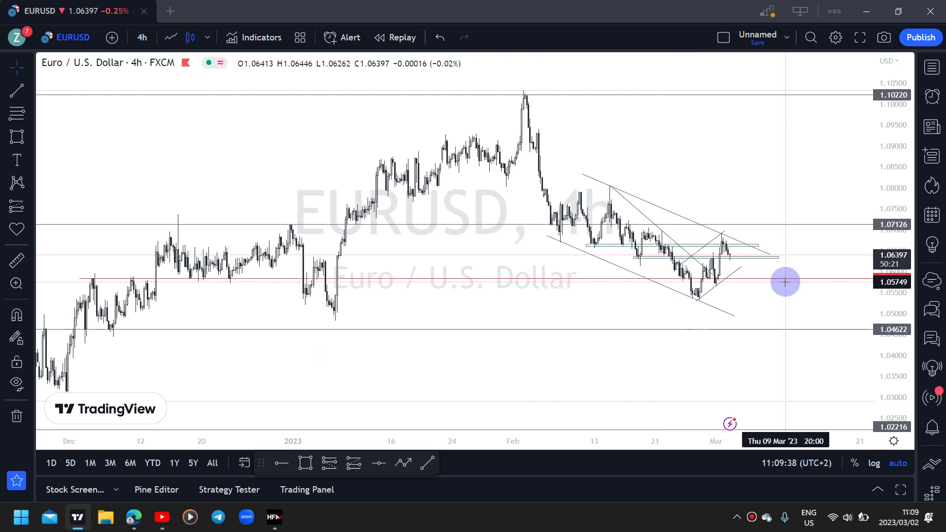
Step: Examine the latest candle's position between the lower and upper rectangle zones
left_click(737, 256)
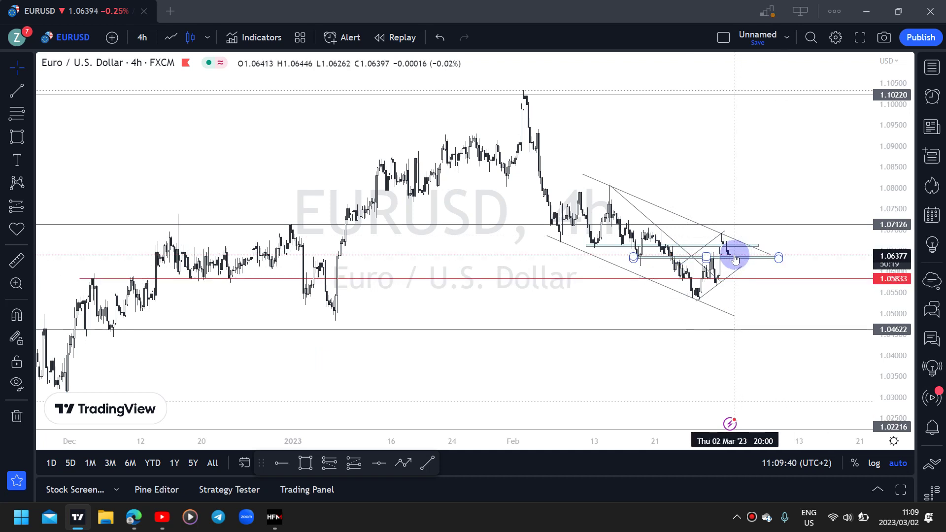
left_click(739, 245)
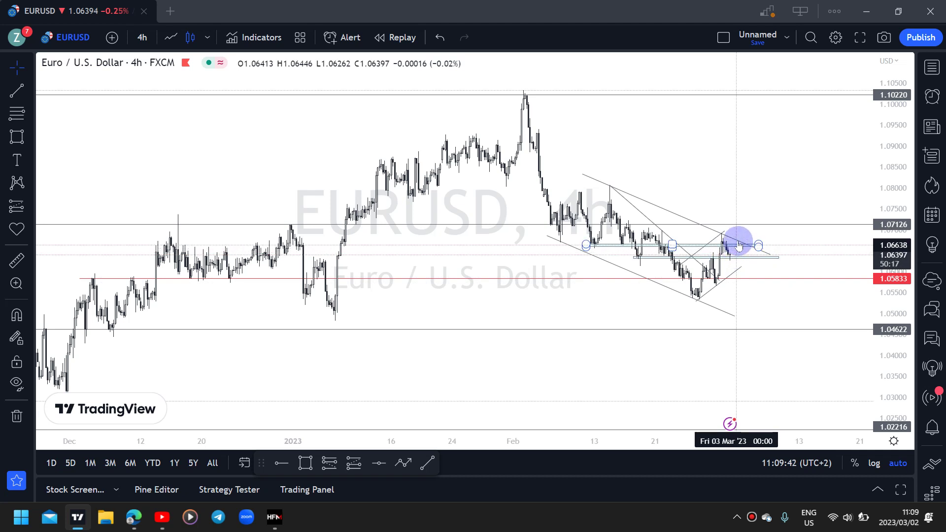
left_click(739, 248)
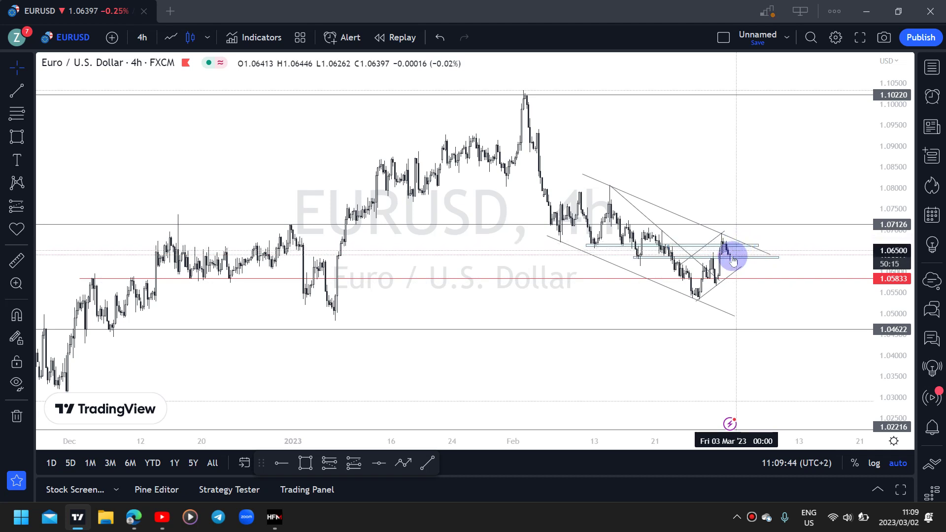
left_click(734, 257)
left_click(736, 245)
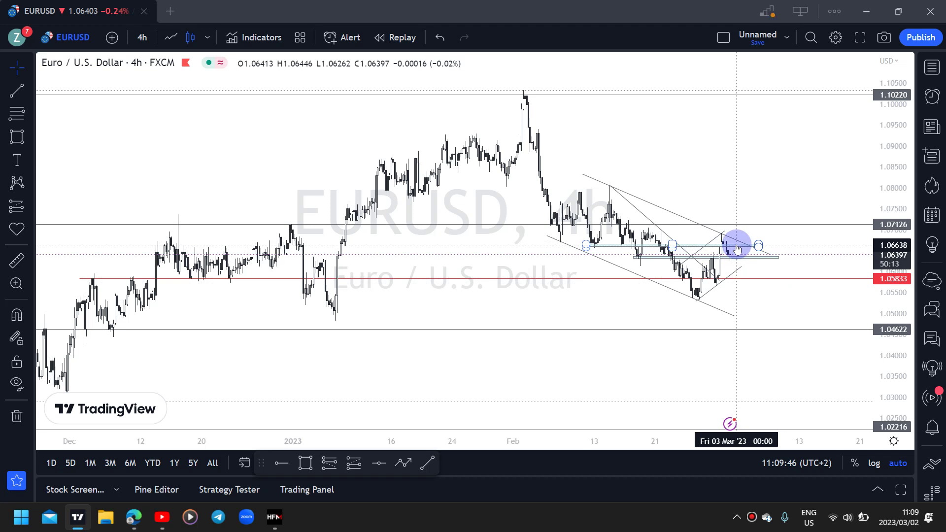
left_click_drag(738, 248, 738, 246)
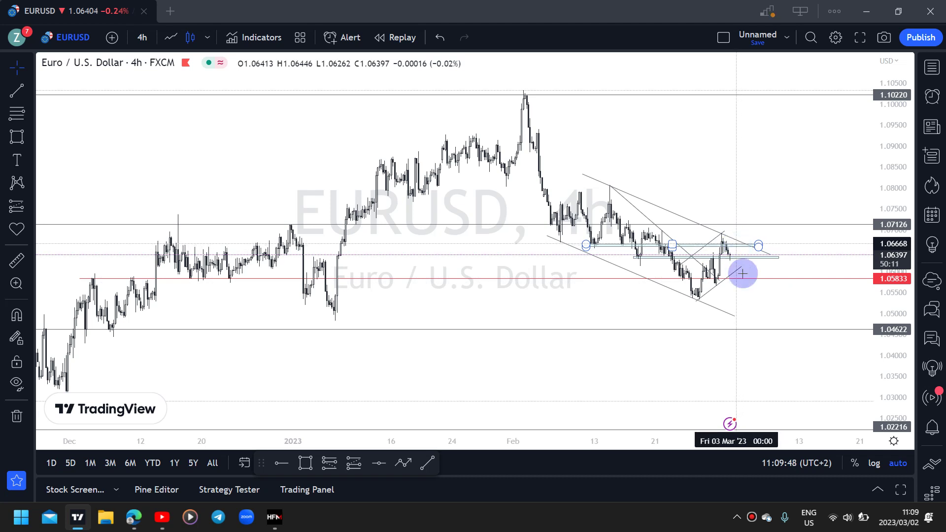
left_click(746, 299)
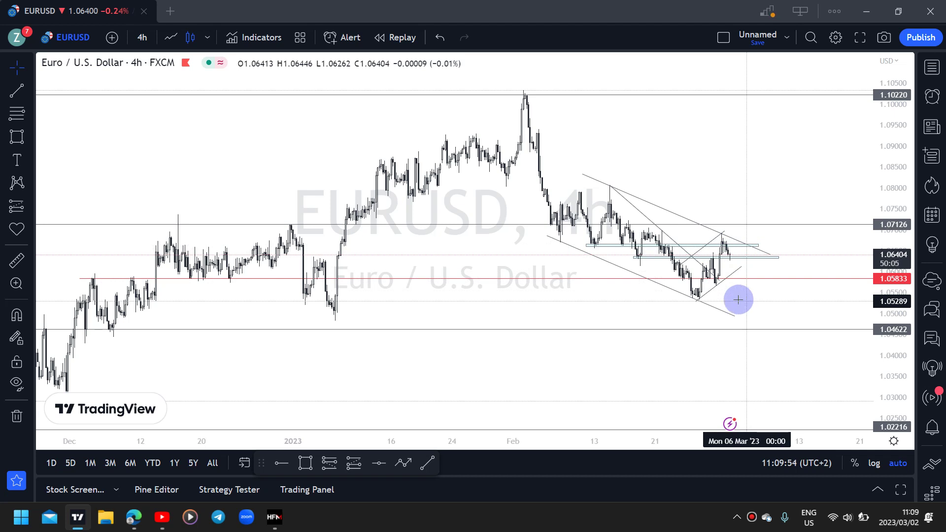
left_click(728, 296)
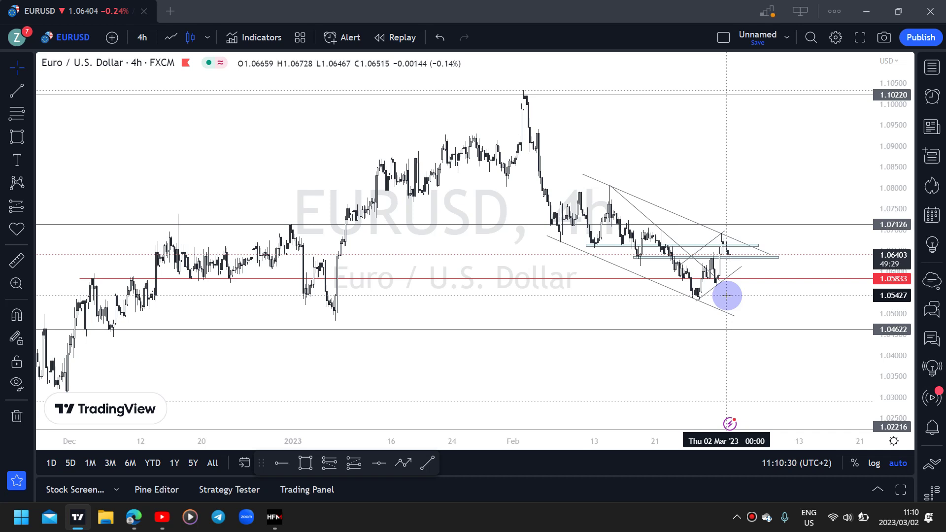
Step: Draw a bullish path arrow from the latest candle up toward 1.07126, back to the upper rectangle zone, and up to the 1.10220 level
left_click(403, 464)
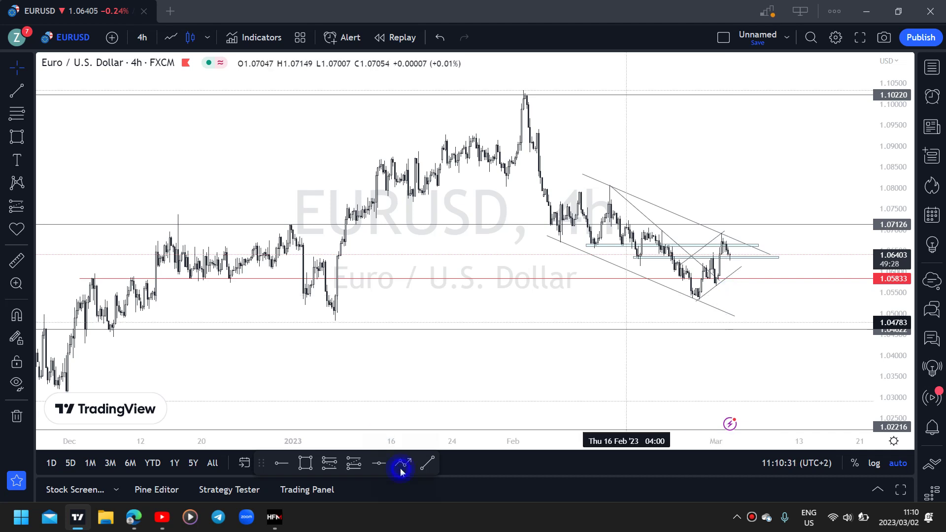
left_click(735, 255)
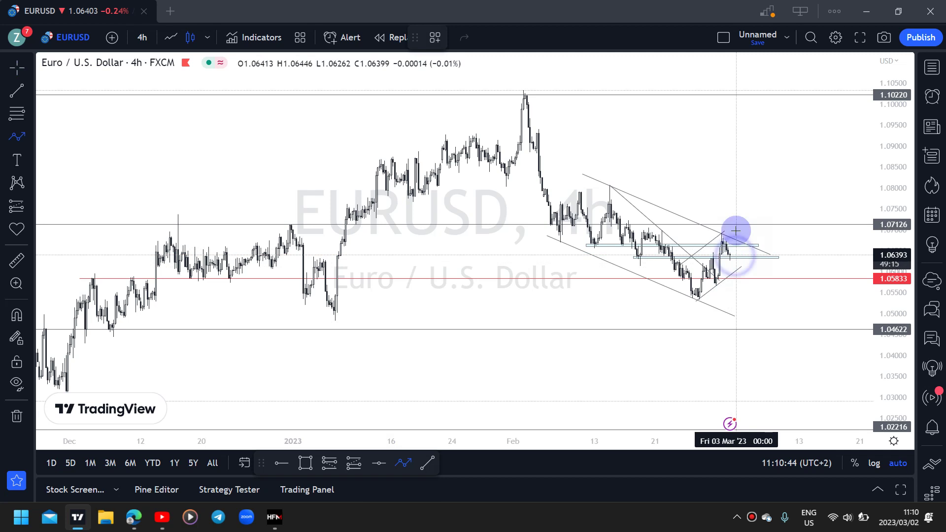
left_click(735, 255)
left_click(737, 230)
left_click(747, 244)
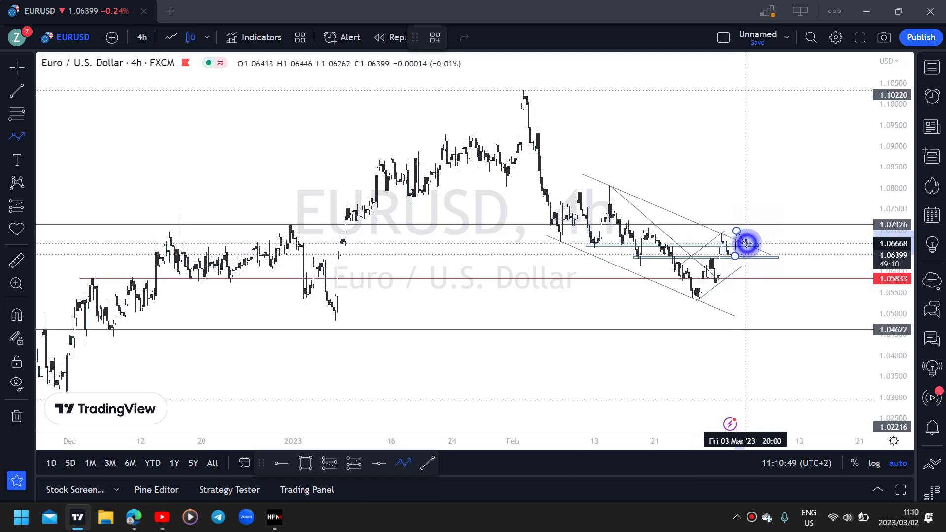
double_click(747, 207)
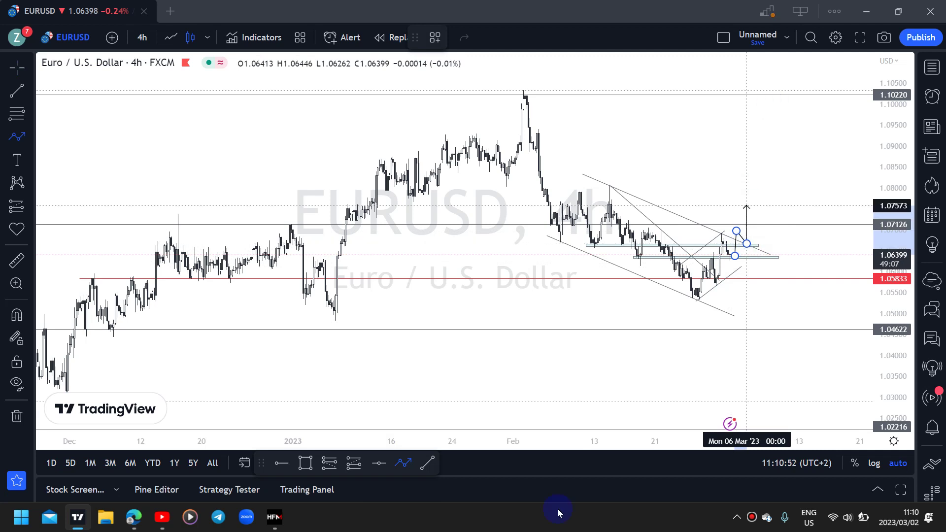
Step: Place a narrow long position with entry at 1.07126, stop at 1.06101 and target at 1.10209 beside the bullish path
left_click(351, 465)
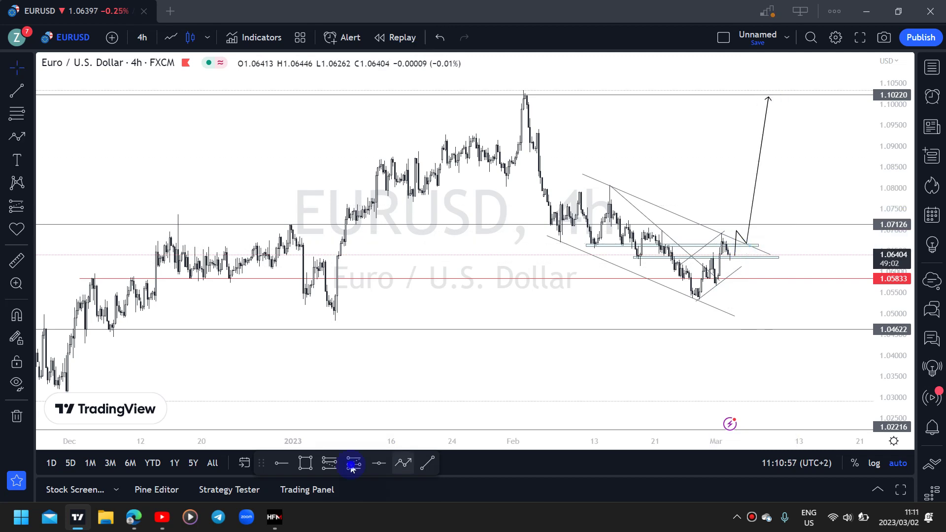
left_click(739, 227)
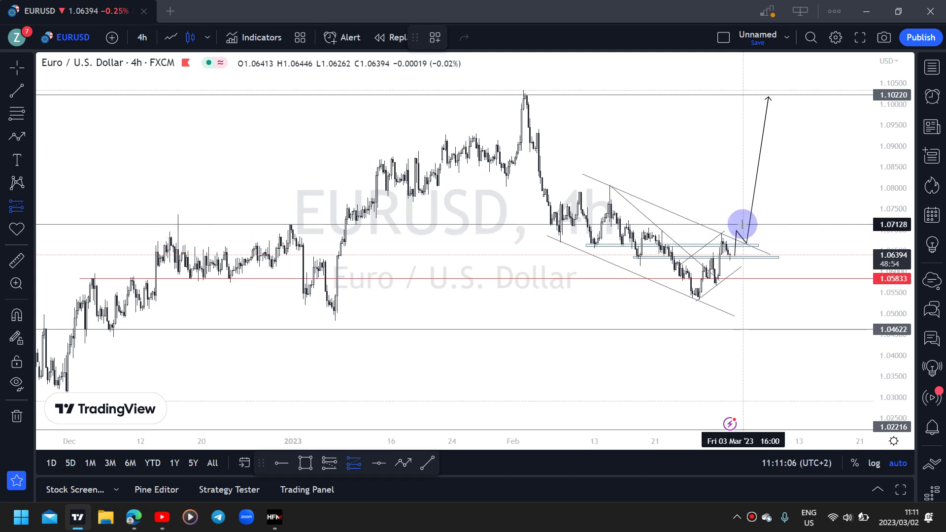
left_click(833, 226)
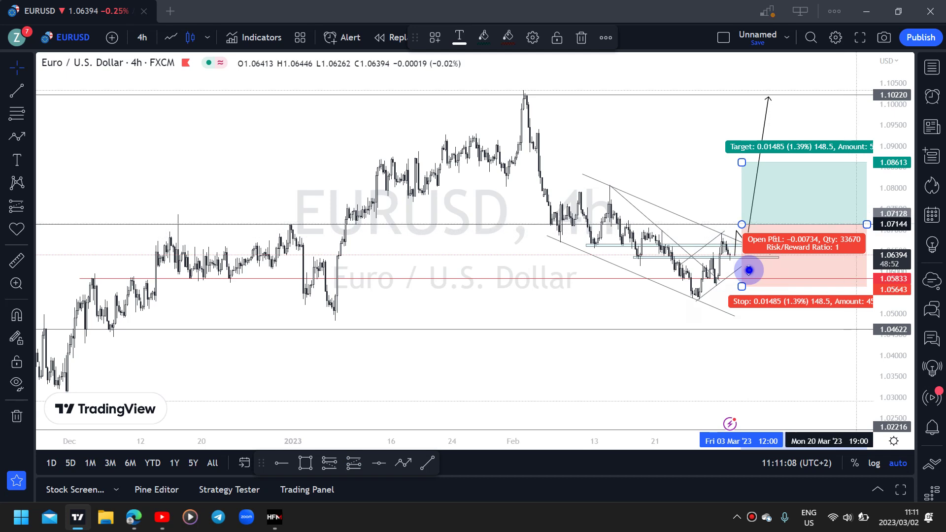
left_click_drag(749, 270, 746, 268)
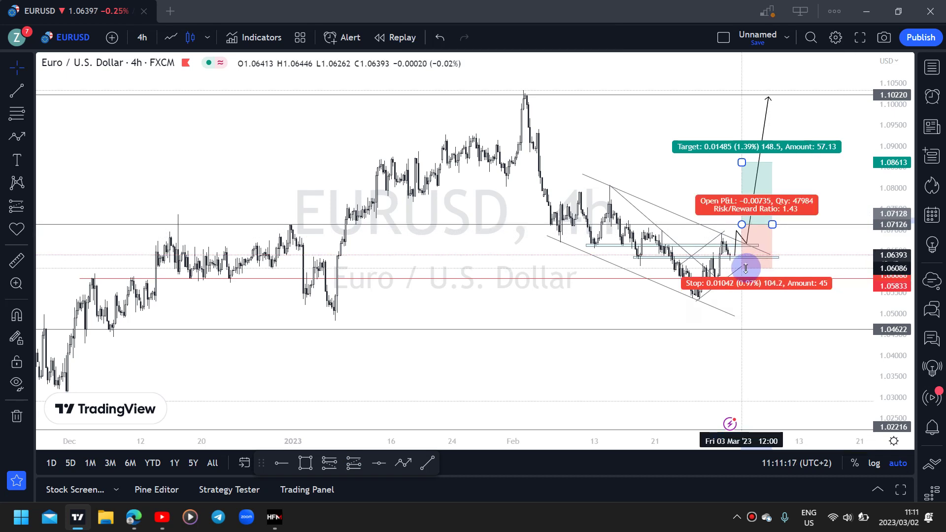
left_click(773, 224)
left_click(741, 161)
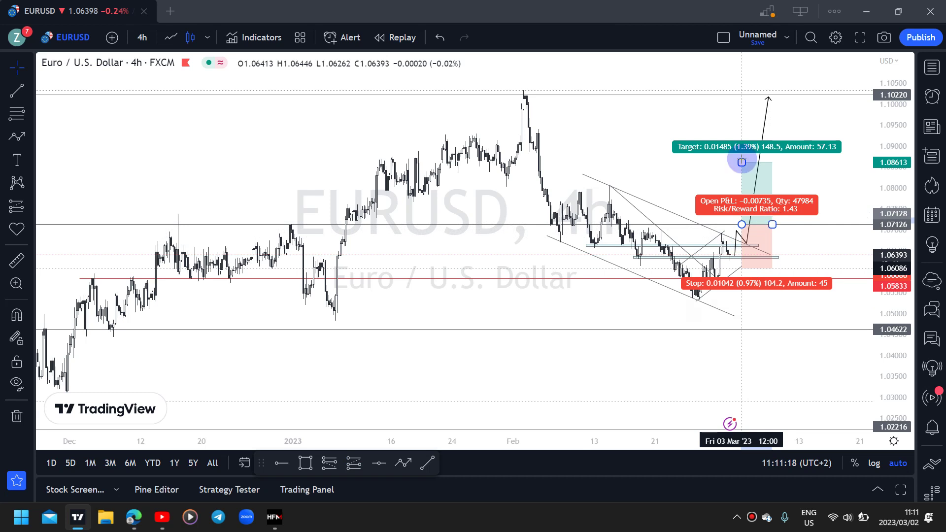
left_click_drag(742, 162, 748, 95)
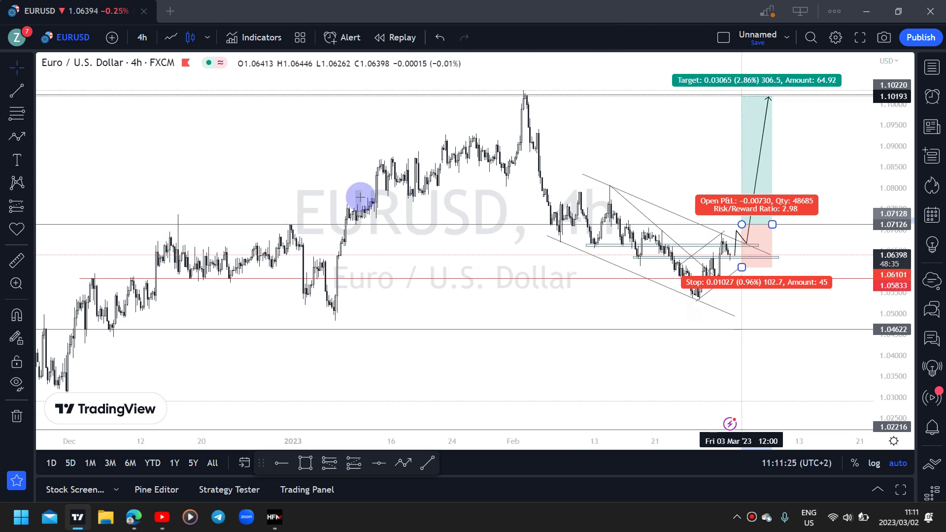
Step: Add horizontal rays at 1.07803, 1.08584 and 1.09182 from the January swing levels toward the long position
left_click(365, 199)
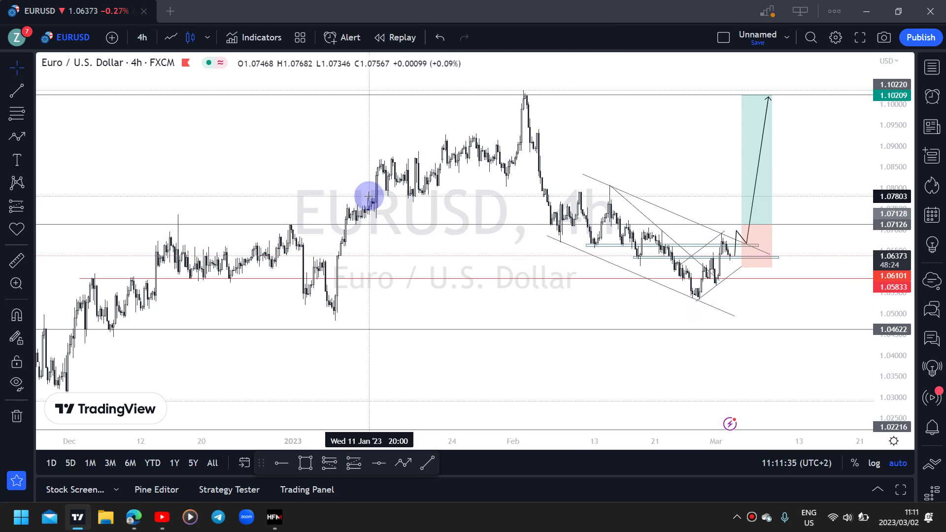
left_click(370, 197)
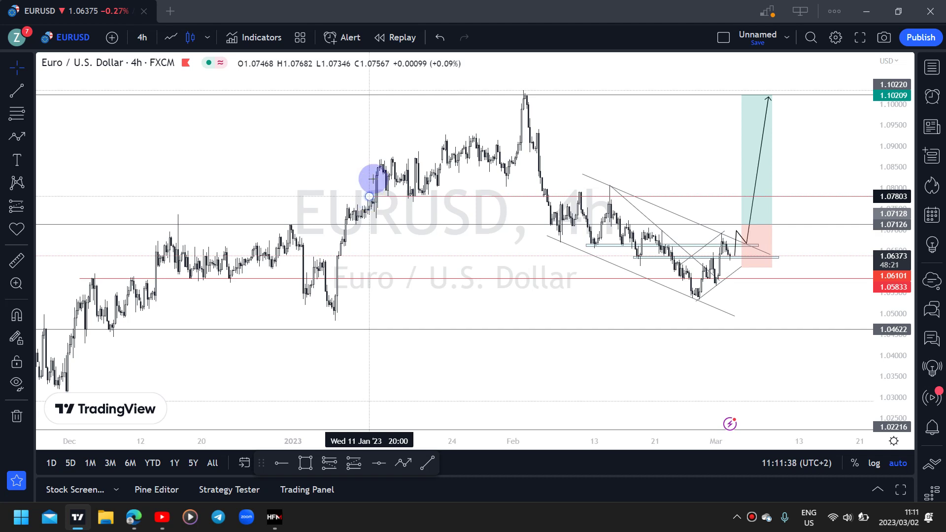
left_click(377, 164)
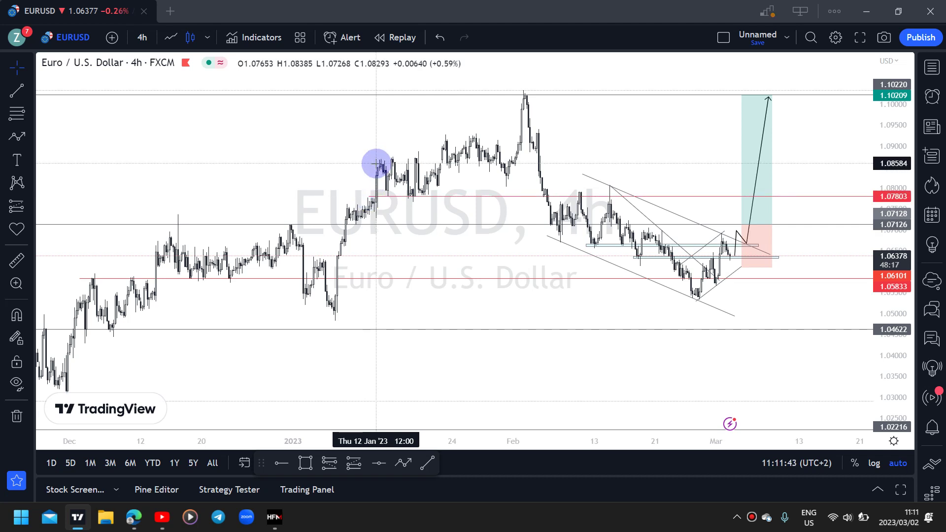
left_click(376, 163)
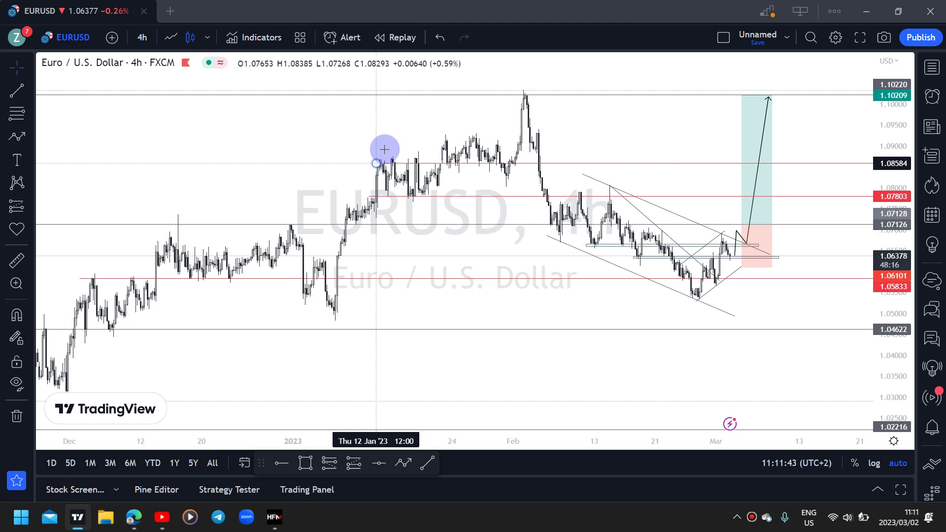
left_click(439, 139)
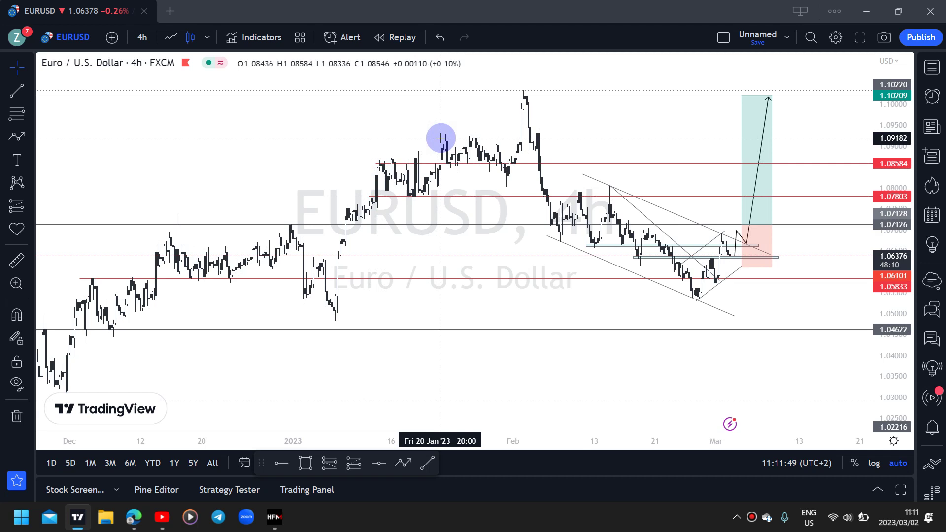
left_click(440, 138)
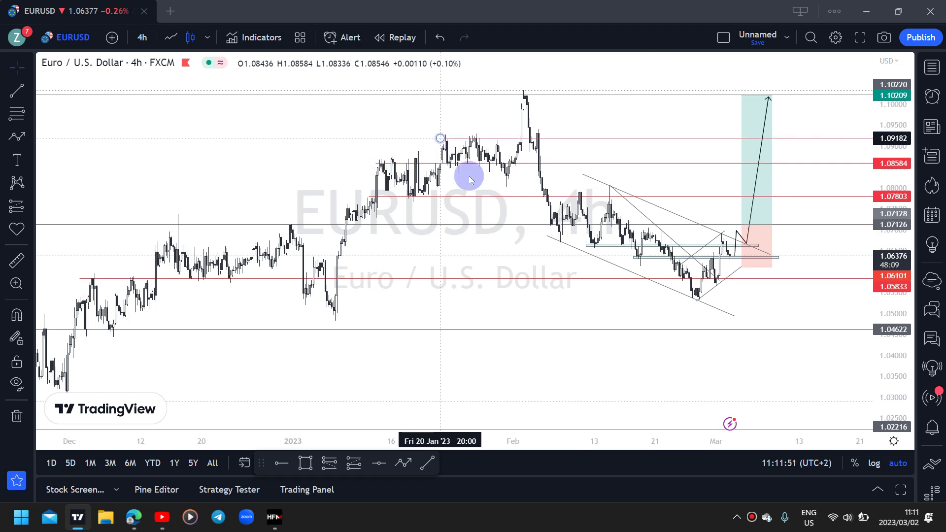
Step: Examine the long position's target area against the horizontal rays and delete the position from the chart
left_click(747, 151)
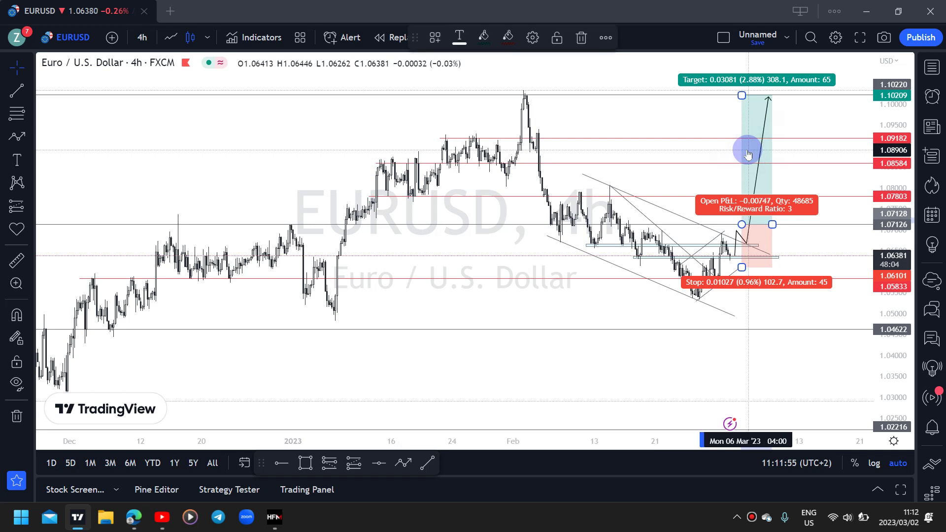
left_click(762, 216)
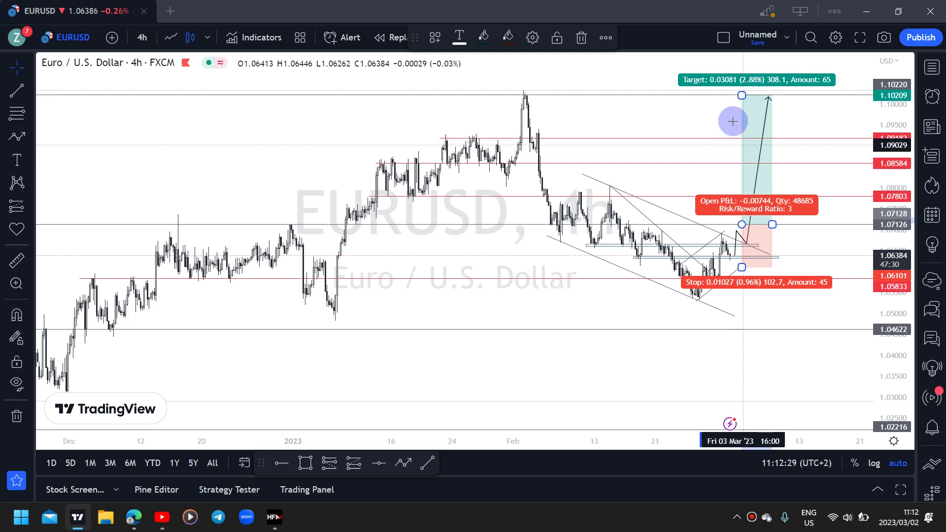
left_click(646, 315)
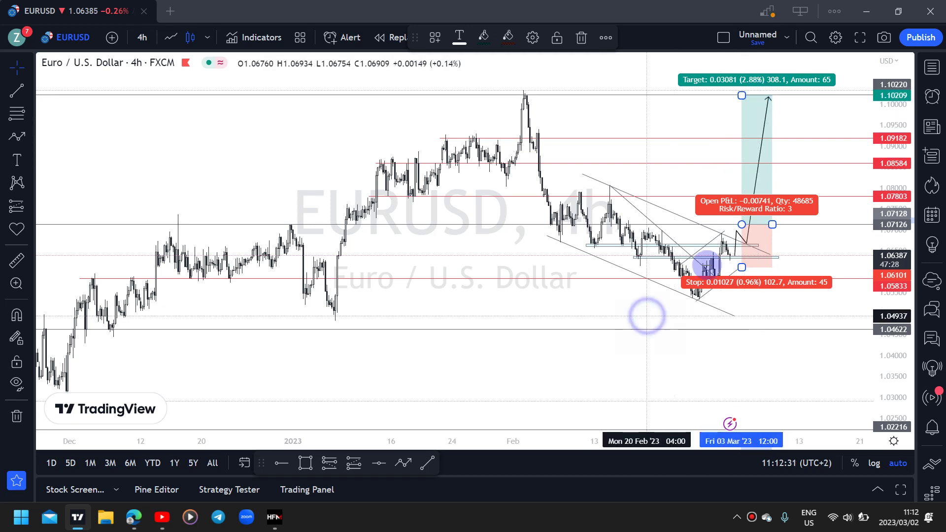
left_click(763, 218)
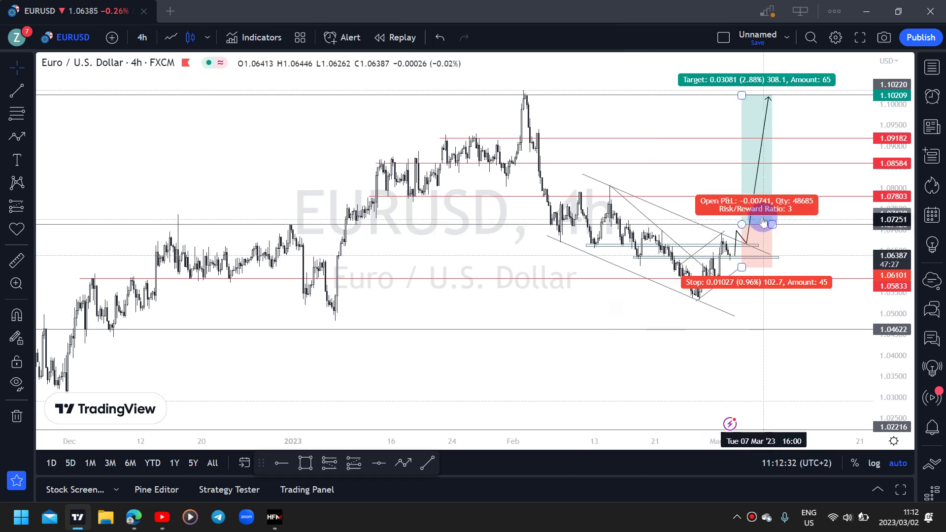
key("Delete")
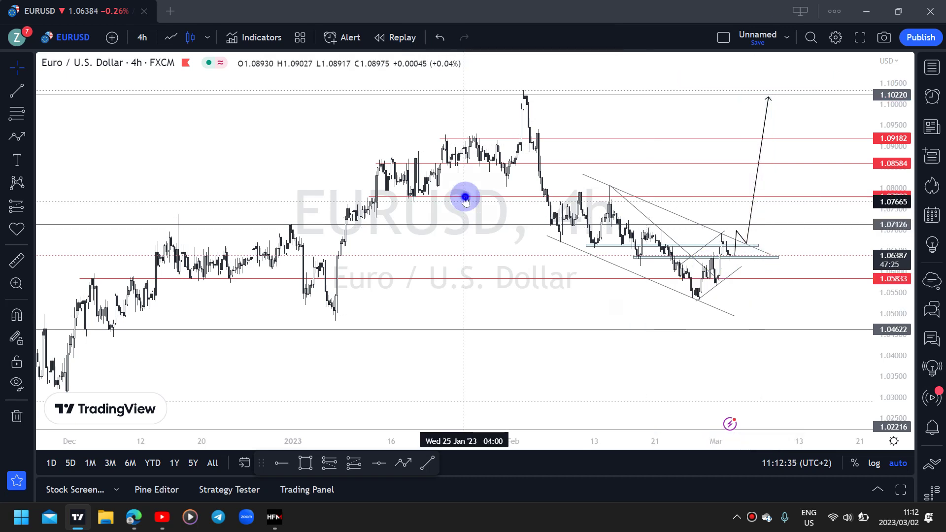
Step: Delete the three red horizontal rays at 1.07803, 1.08584 and 1.09182 and the bullish path arrow
left_click(467, 200)
key("Delete")
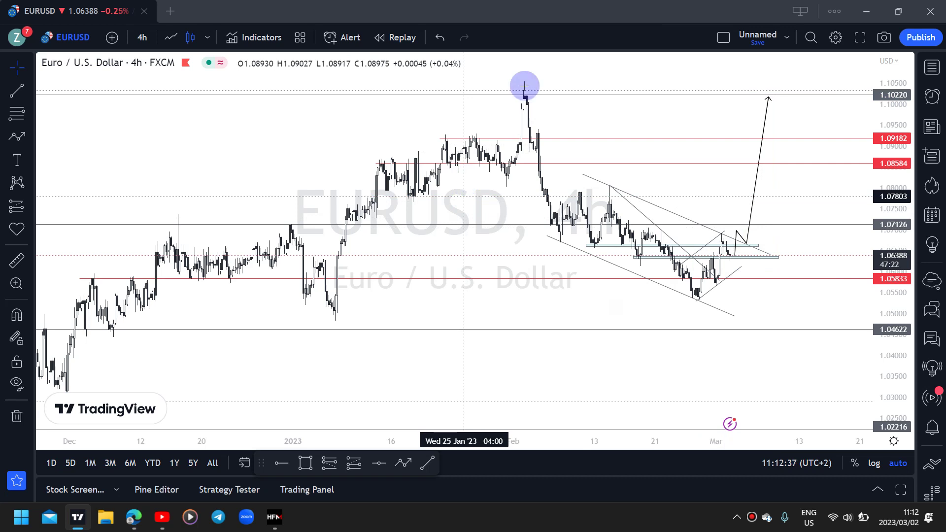
left_click(472, 163)
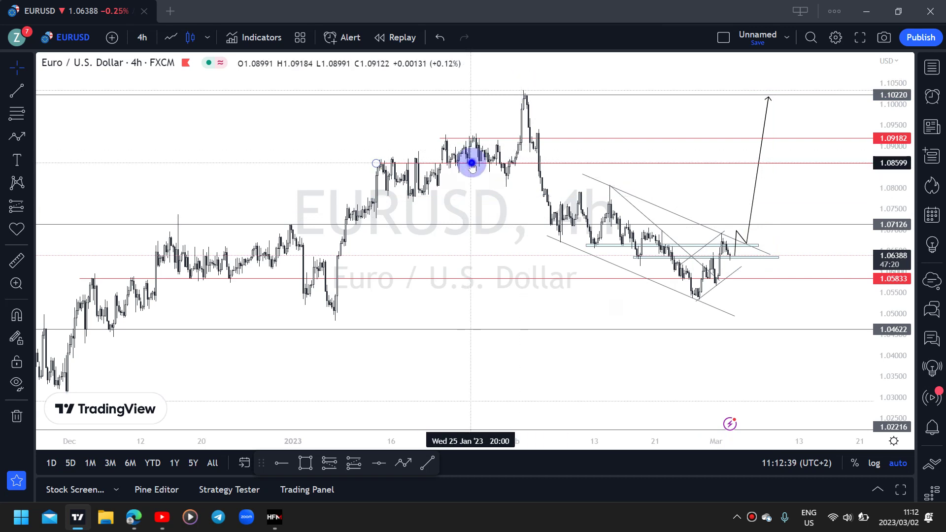
left_click_drag(473, 156, 493, 142)
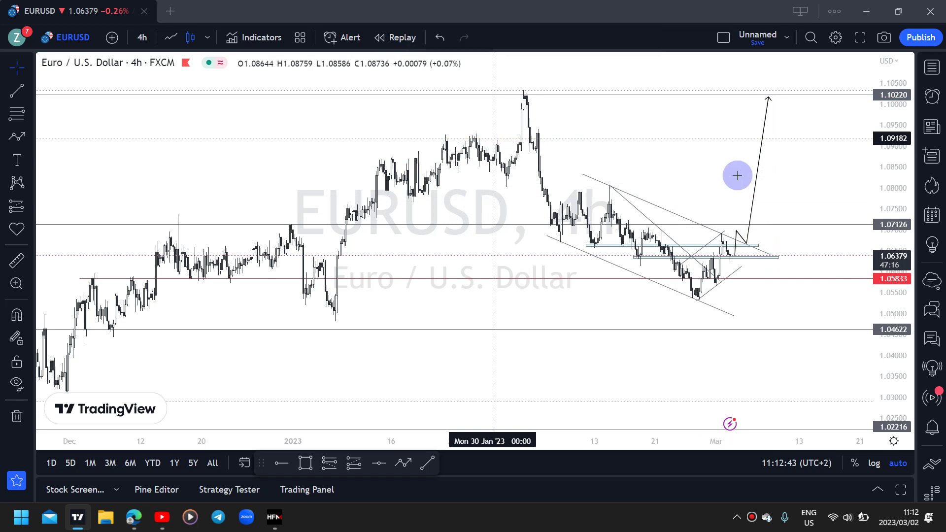
key("Delete")
left_click(756, 190)
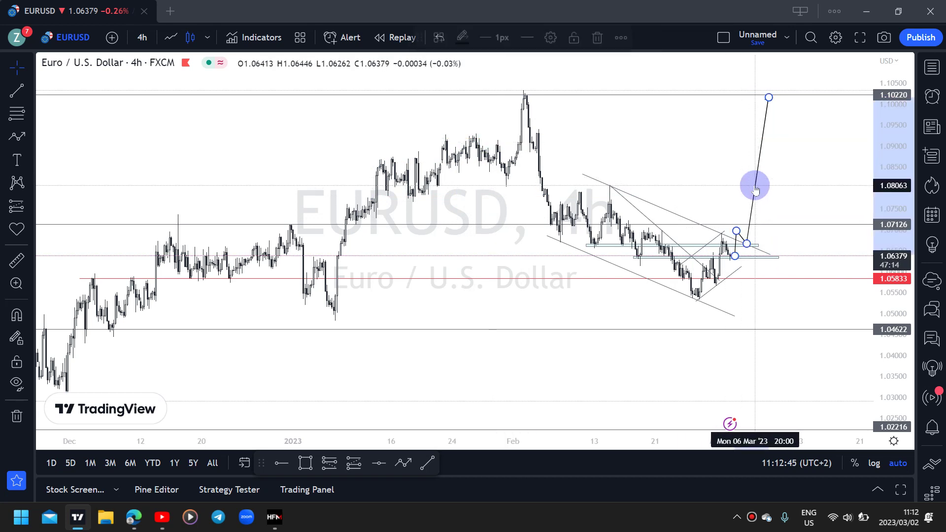
key("Delete")
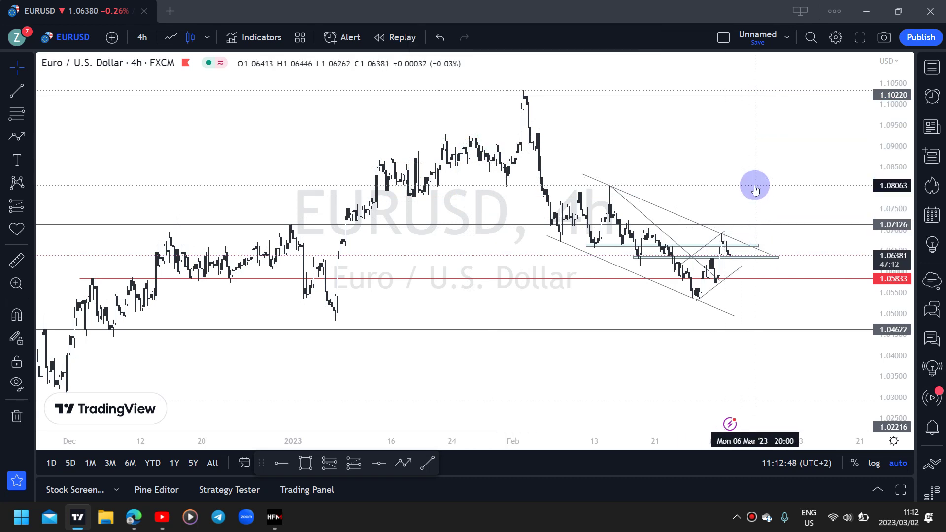
Step: On the 1-hour interval, draw a bearish path arrow from the latest candle through the upper rectangle zone, with a small pullback, down to about 1.051
type("60")
key("Return")
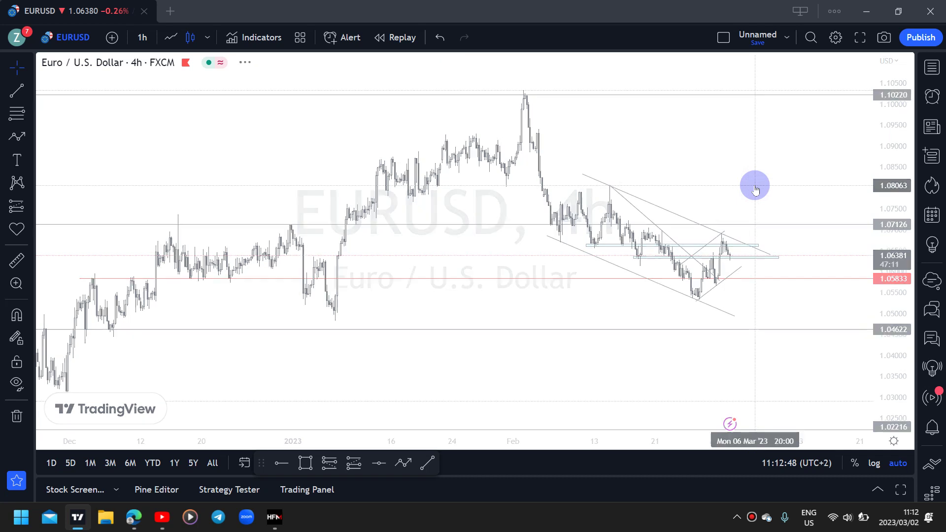
left_click(404, 463)
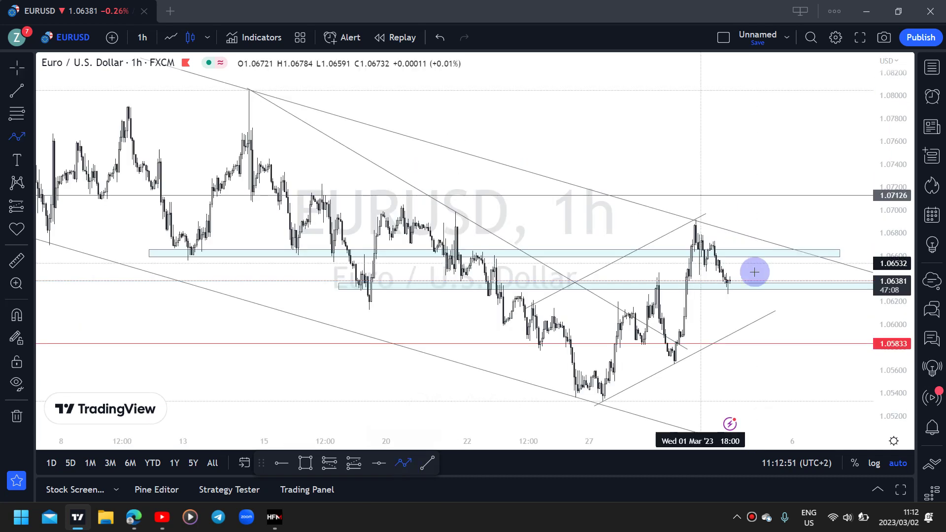
left_click(737, 285)
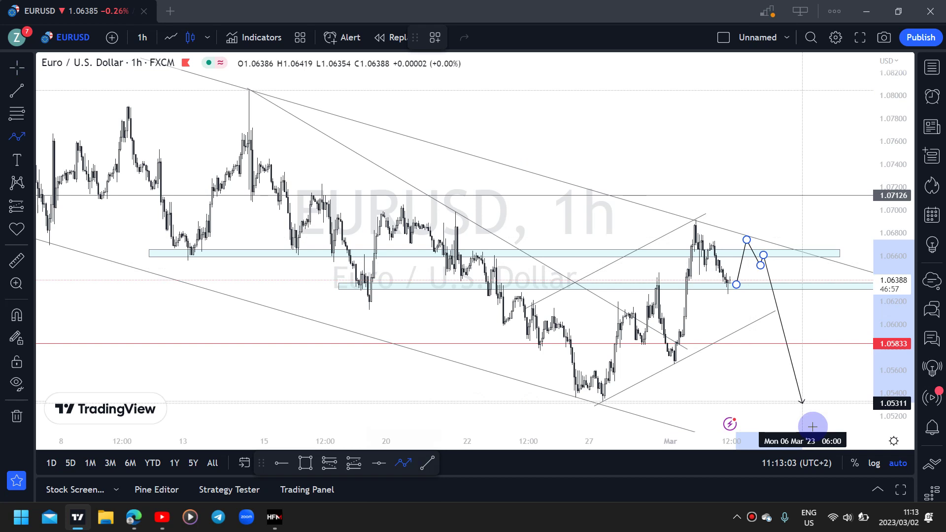
left_click(761, 258)
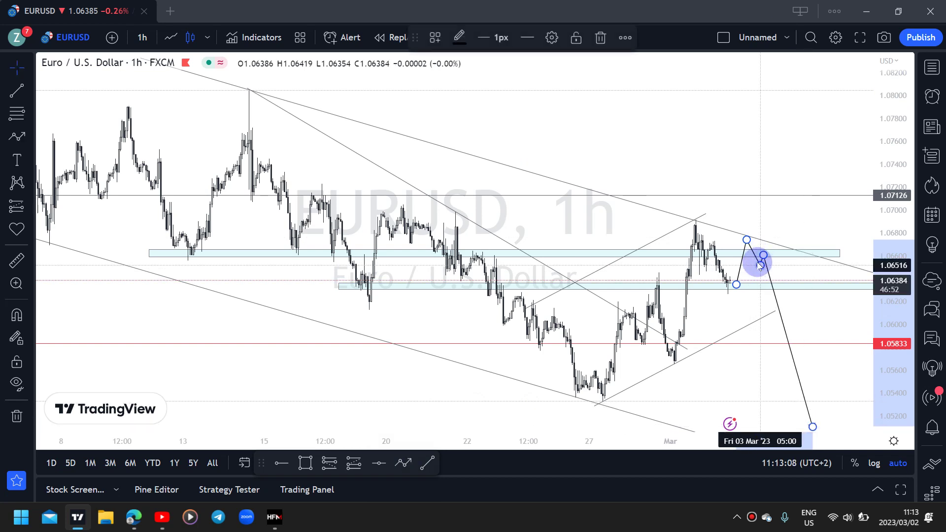
left_click_drag(760, 266, 757, 263)
left_click(764, 256)
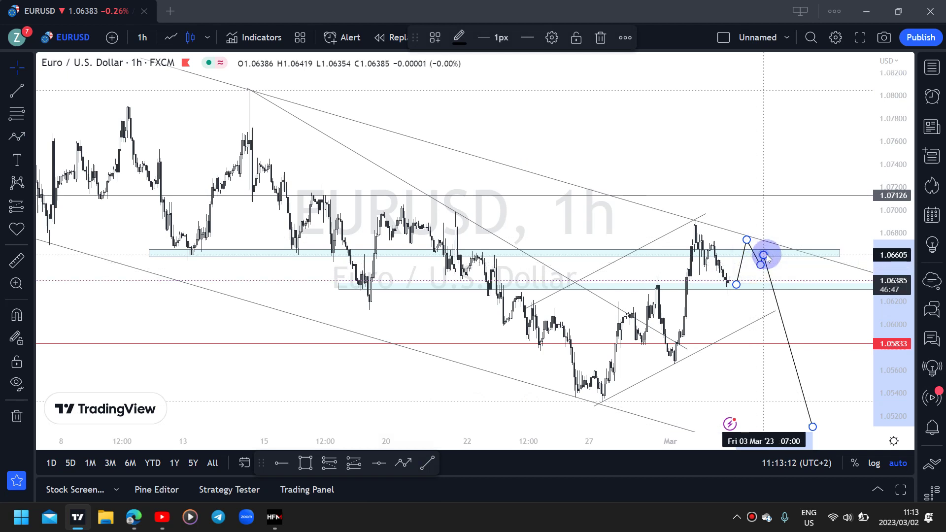
left_click(731, 320)
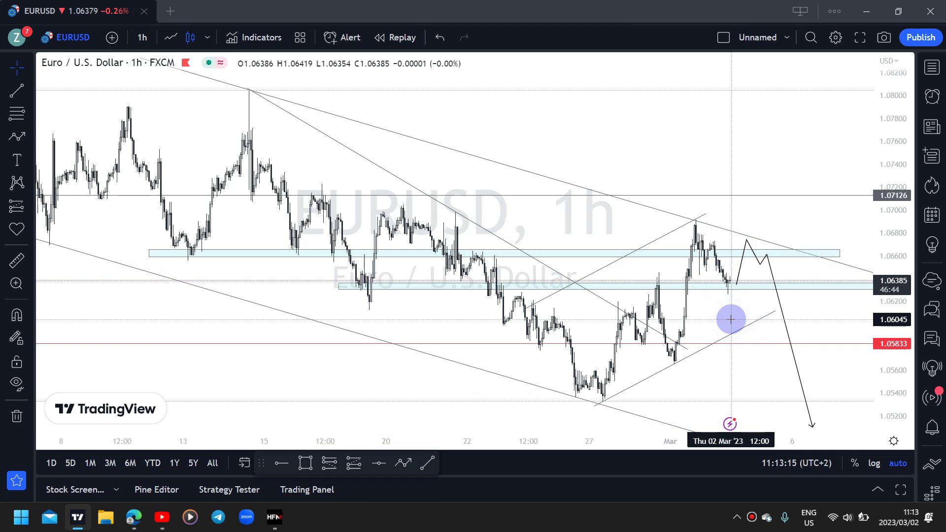
Step: On the 4-hour interval, add a short position with entry 1.06500, stop 1.07113 and target 1.04615, narrowed to end around 8 March
type("4h")
key("Return")
left_click(356, 465)
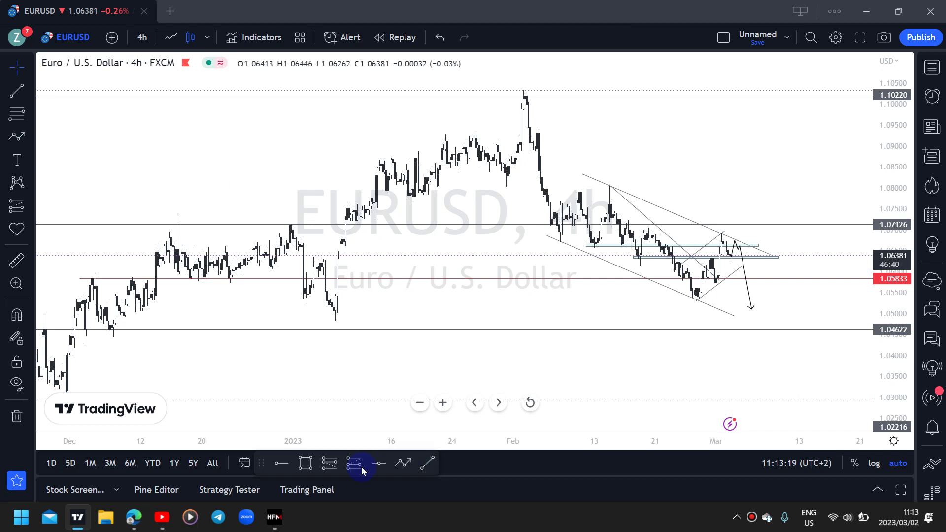
left_click(735, 250)
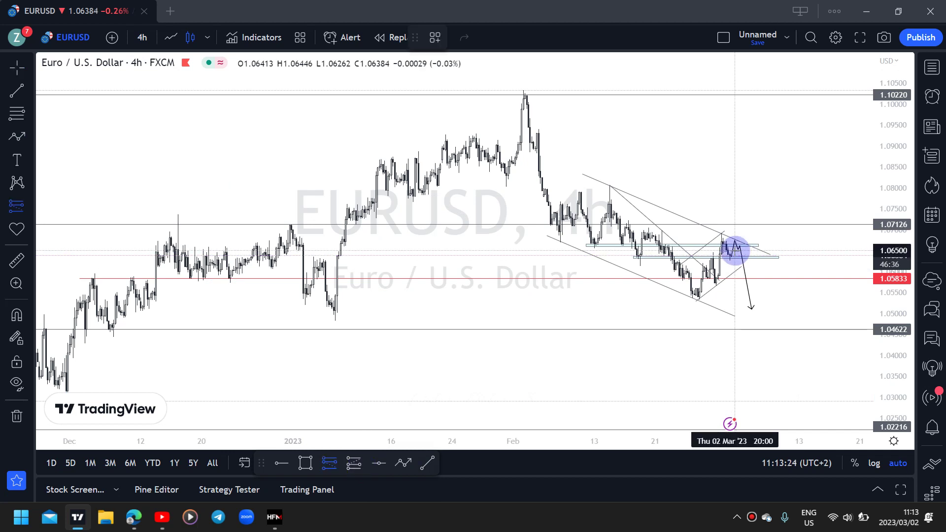
left_click(736, 250)
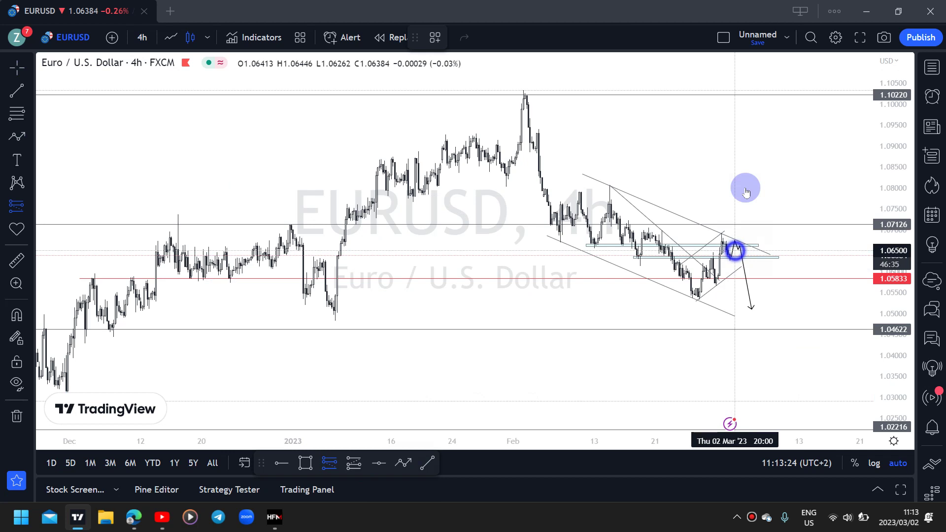
left_click(735, 313)
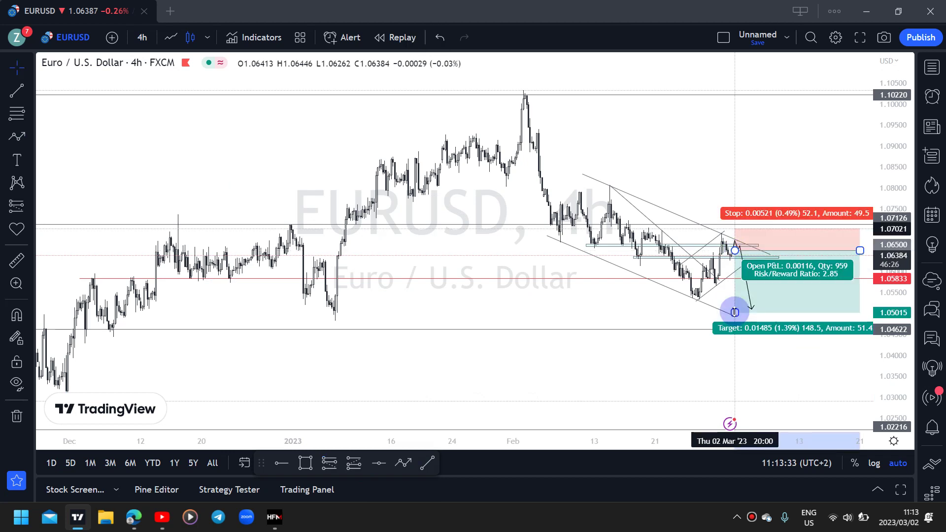
left_click_drag(735, 313, 740, 329)
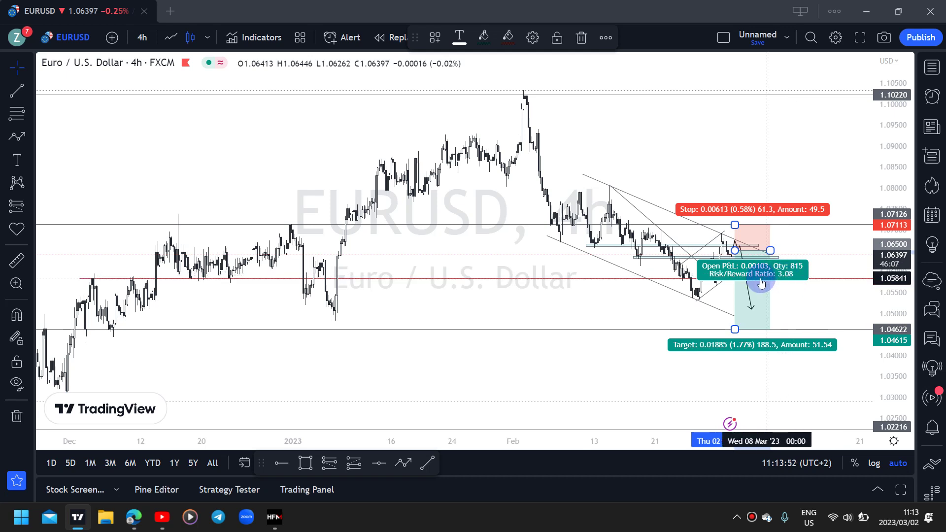
left_click(654, 295)
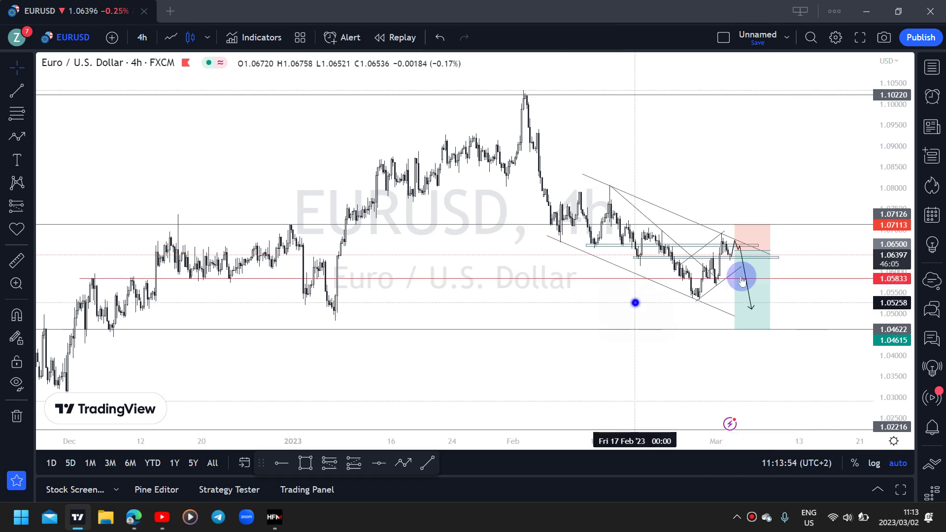
left_click(747, 280)
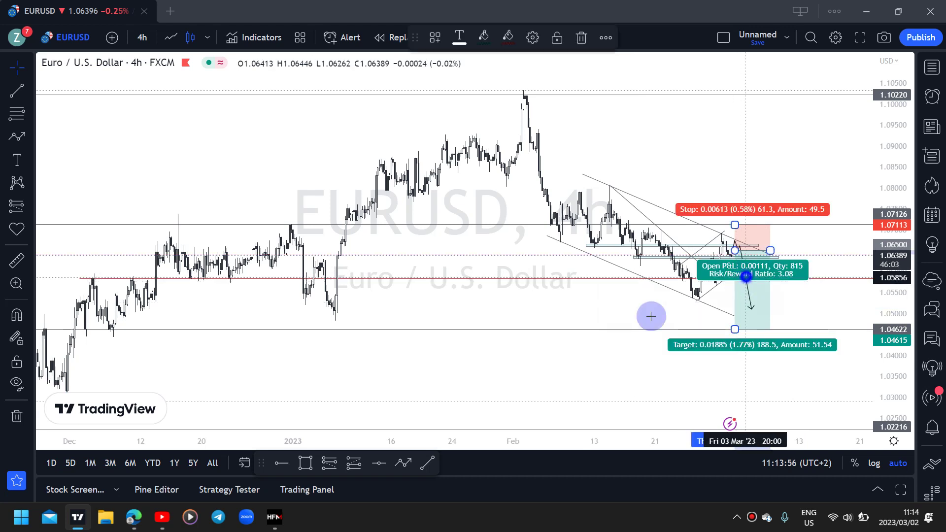
left_click(651, 316)
Step: On the 1-hour interval, draw a zigzag path from the 1 March low through the recent swings and upper channel line down to about 1.051
type("1h")
key("Return")
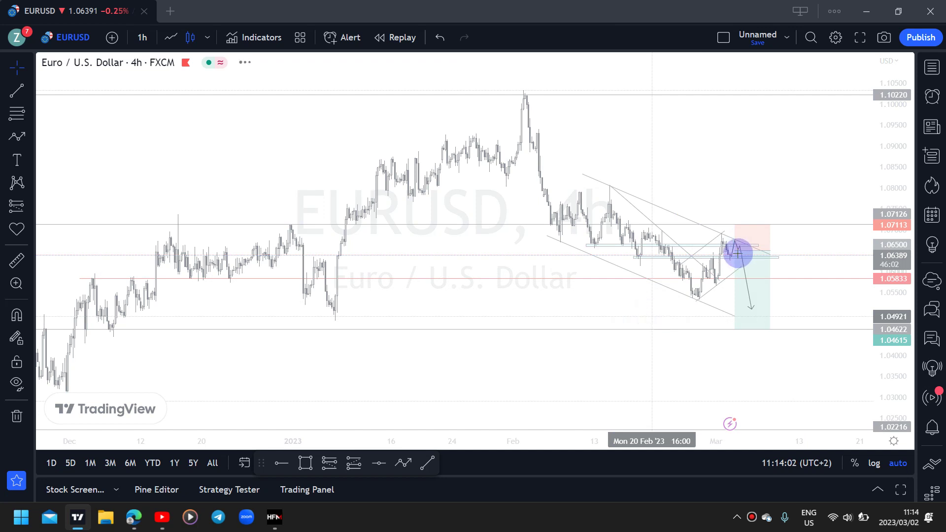
left_click(403, 464)
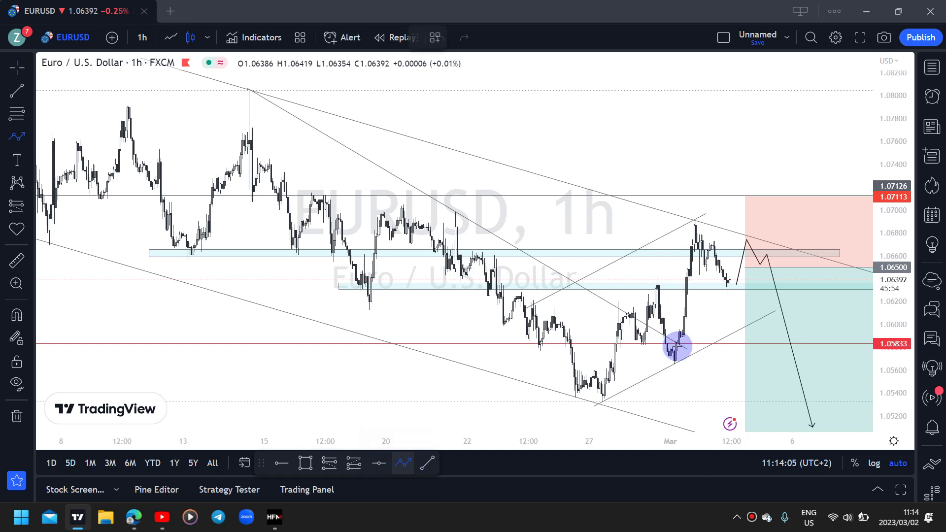
left_click(682, 354)
left_click(705, 230)
left_click(739, 293)
left_click(750, 238)
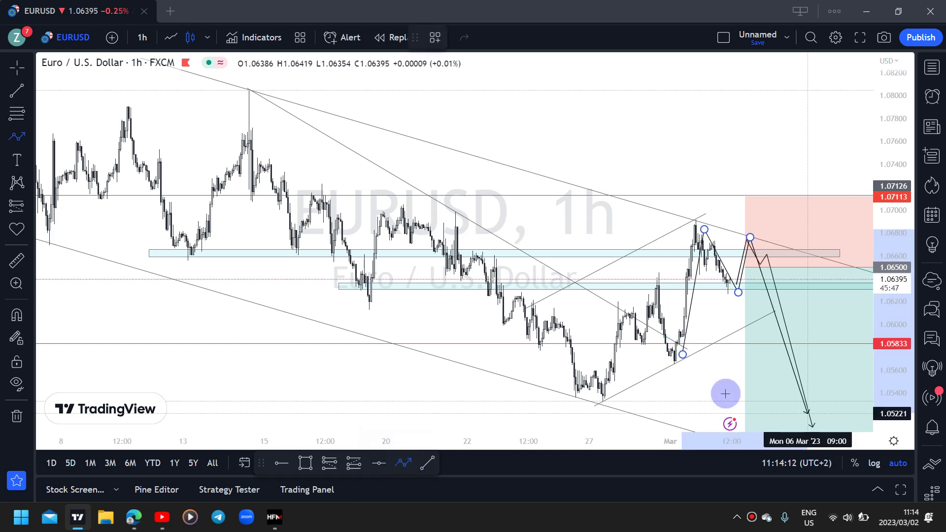
key("Escape")
Step: On the 4-hour interval, move the zigzag path aside, delete the older bearish arrow, and return the path over the recent swings
type("240")
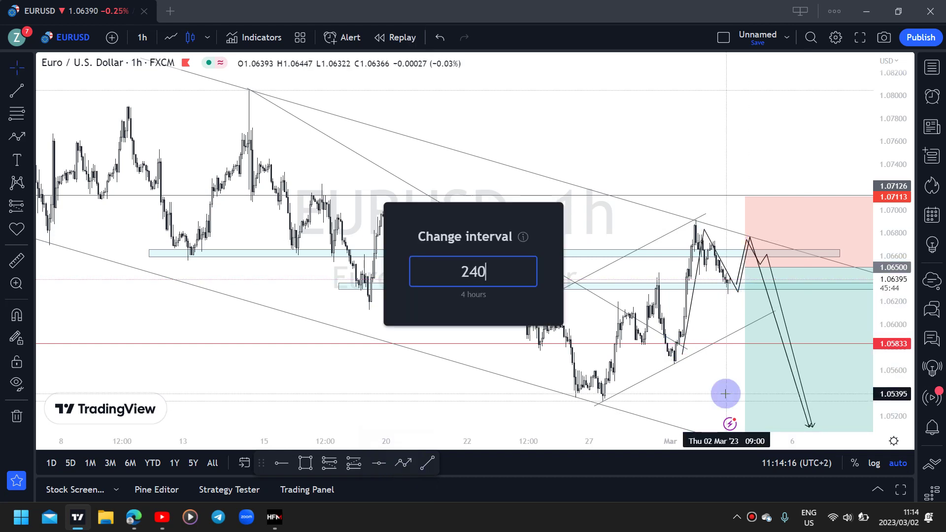
key("Return")
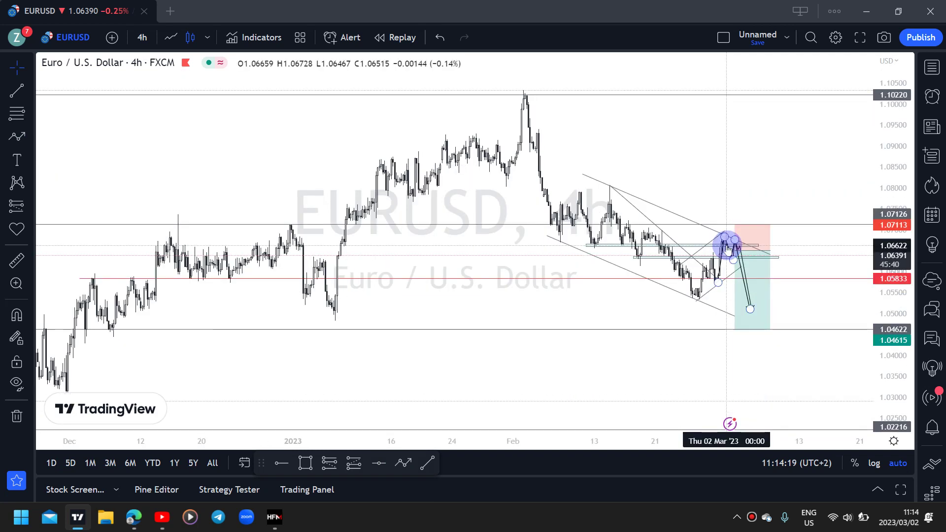
left_click_drag(727, 245, 774, 244)
key("ctrl+v")
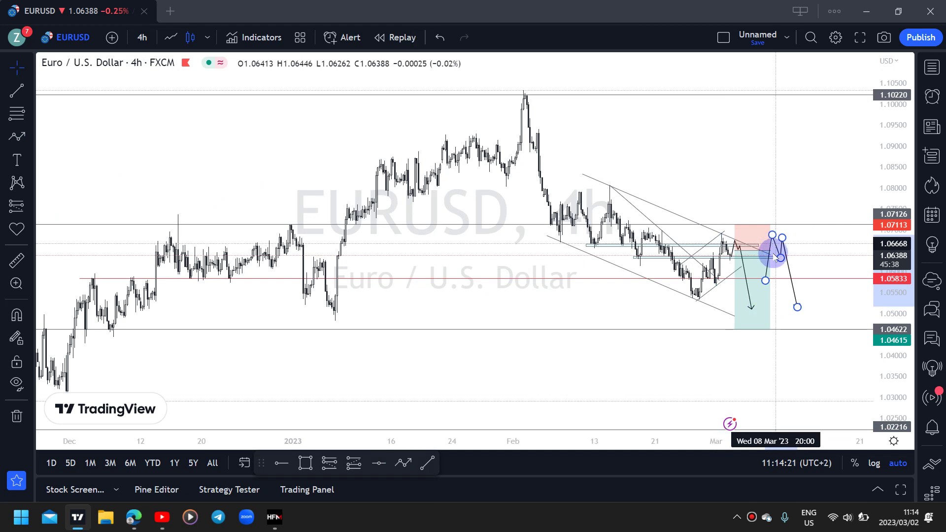
left_click_drag(775, 248, 753, 314)
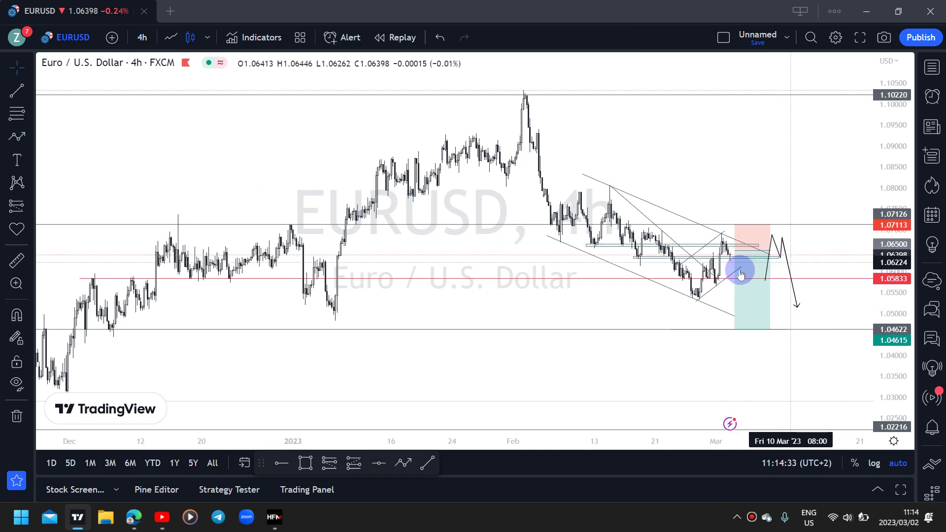
left_click_drag(788, 263, 740, 271)
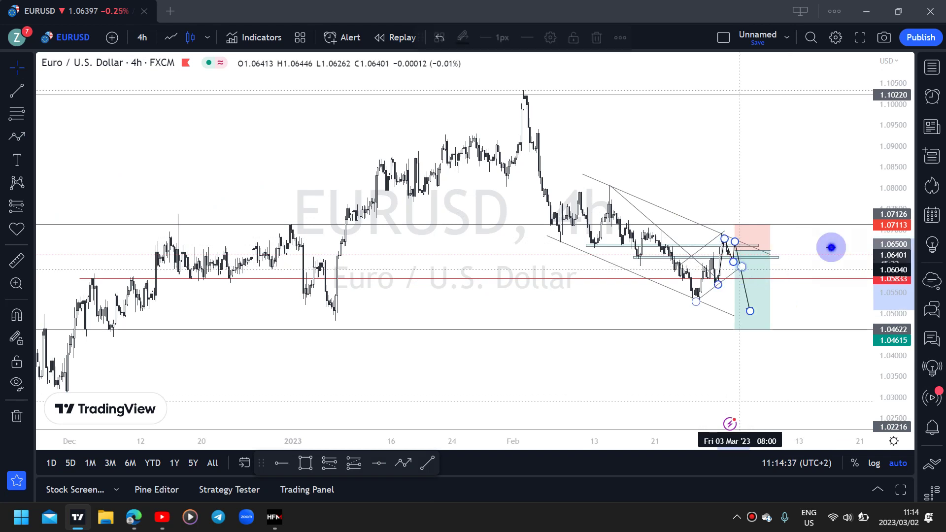
left_click(740, 253)
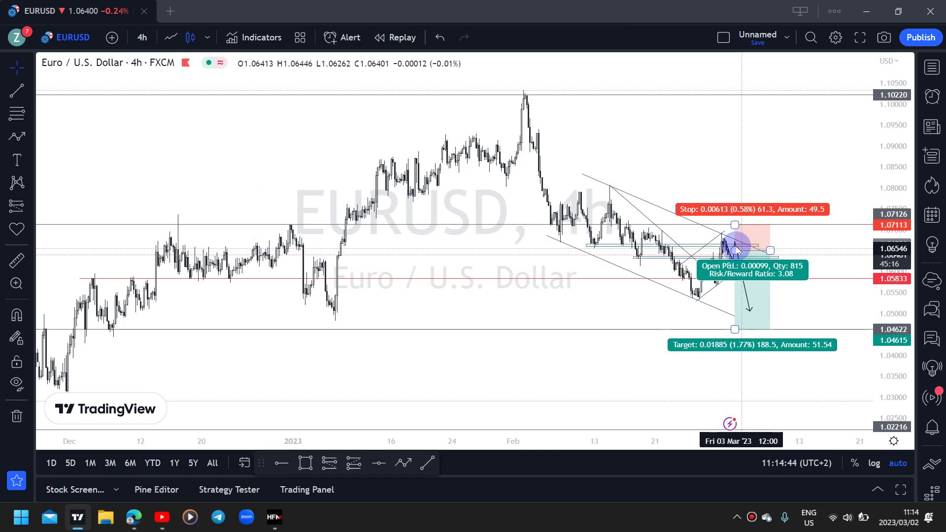
left_click(739, 250)
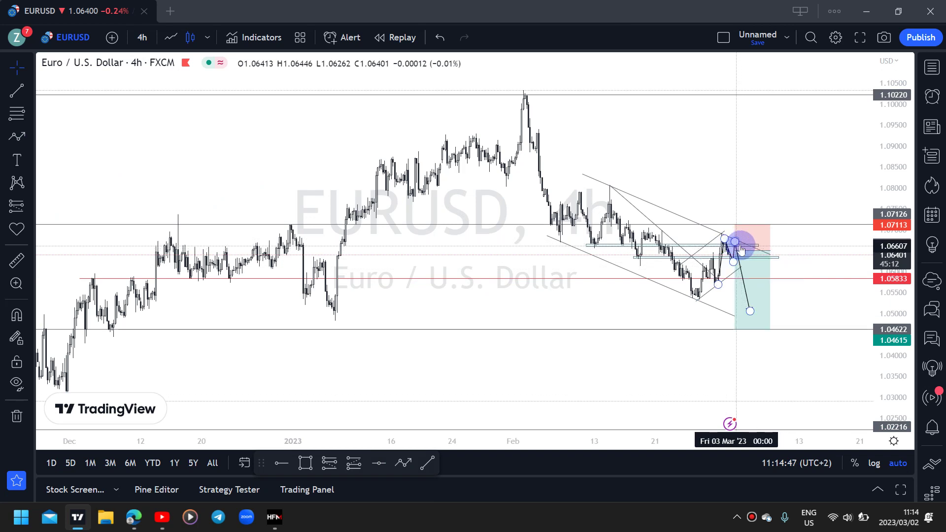
left_click(743, 250)
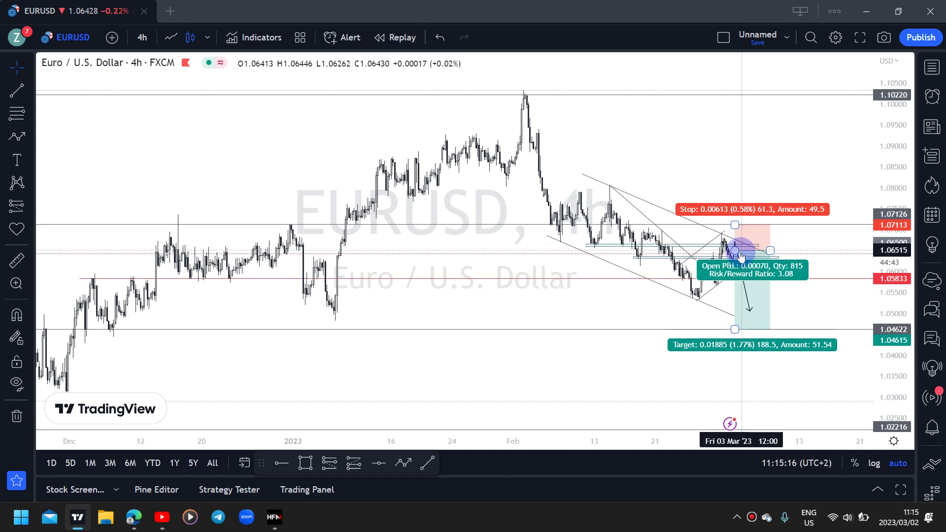
left_click(737, 329)
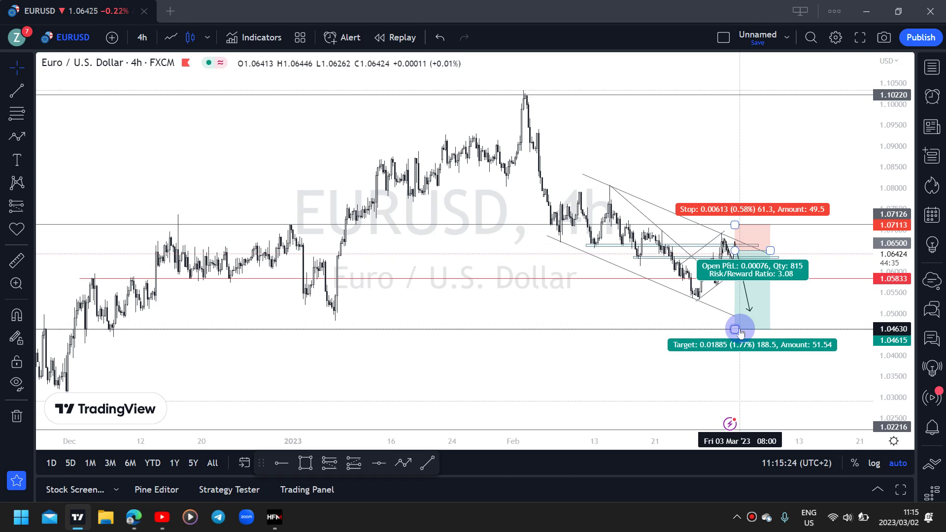
left_click(718, 315)
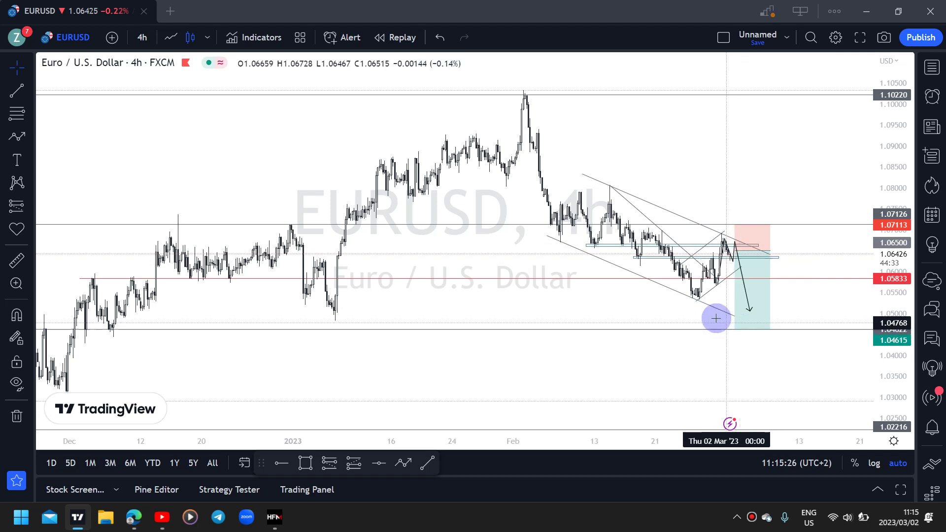
Step: Shift the descending channel's lower line slightly downward so its far end sits at about 1.0490
left_click(720, 314)
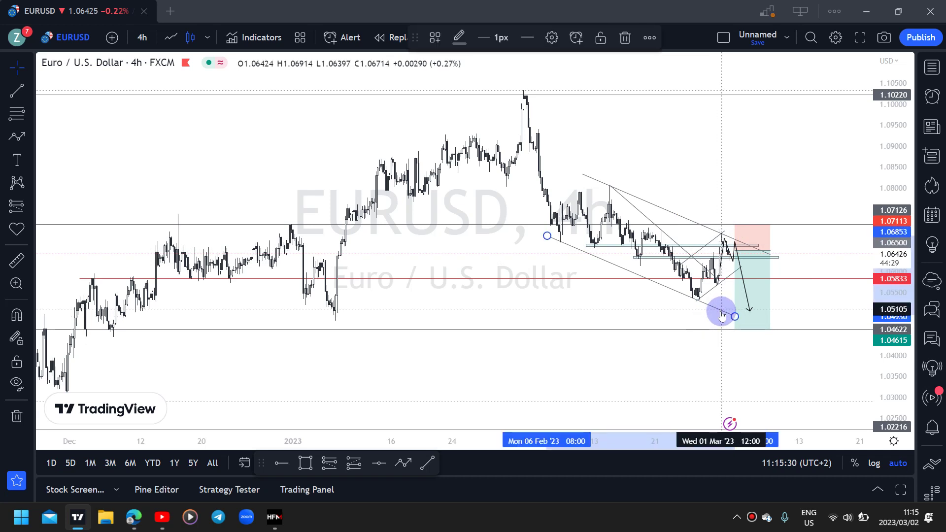
left_click_drag(721, 315, 721, 310)
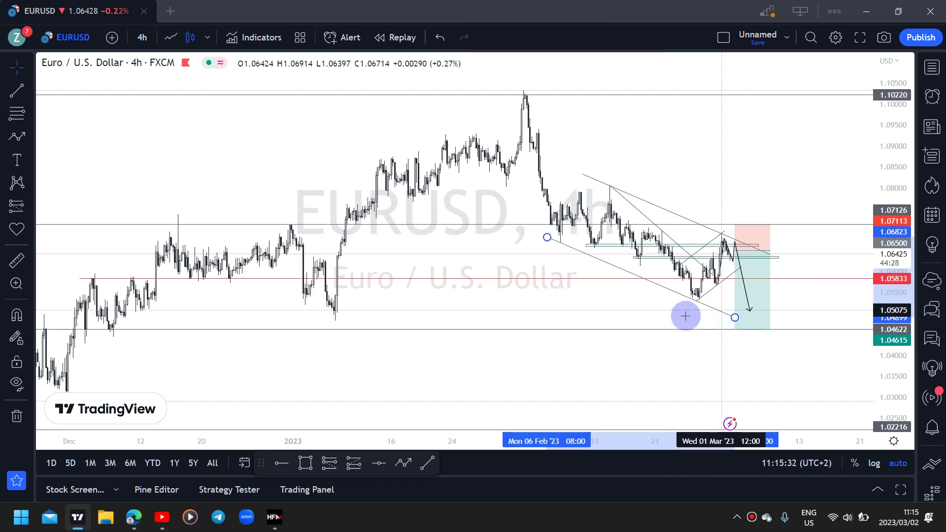
left_click(704, 317)
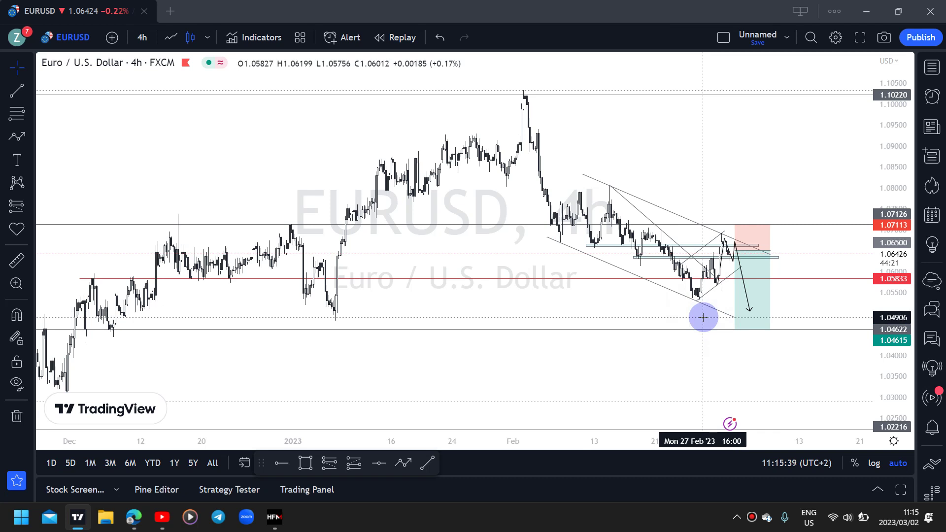
Step: Delete the short position and the bearish zigzag path from the chart
left_click(757, 291)
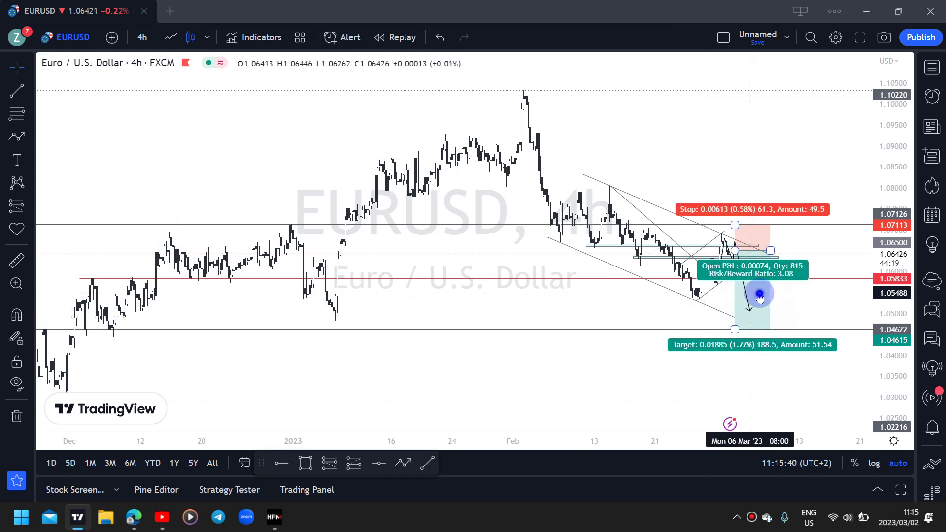
key("Delete")
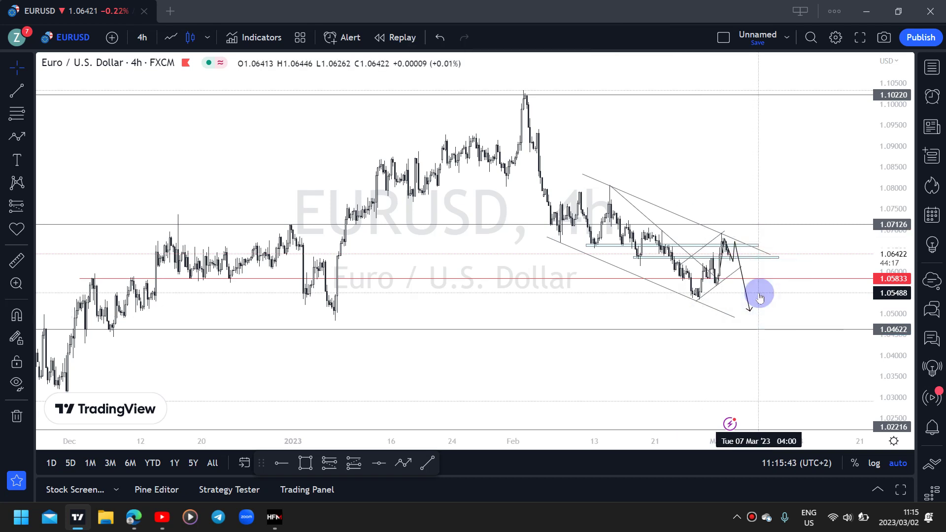
left_click(744, 289)
key("Delete")
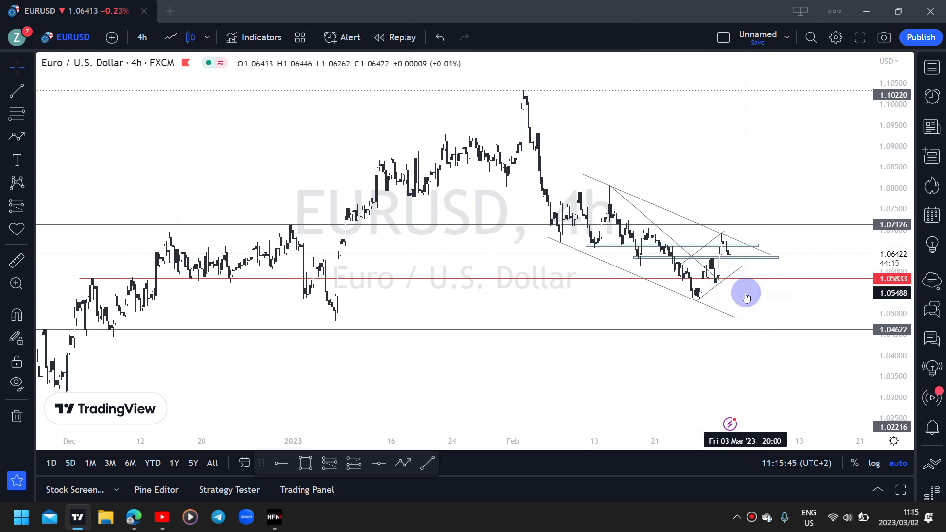
Step: Draw a bearish path arrow from the latest candle up to the upper rectangle zone and down to about 1.0466
left_click(409, 467)
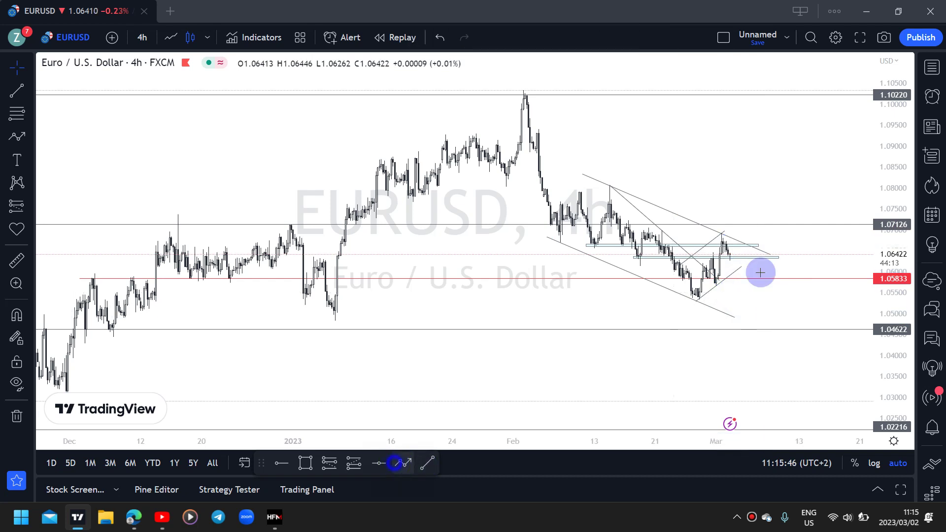
left_click(763, 317)
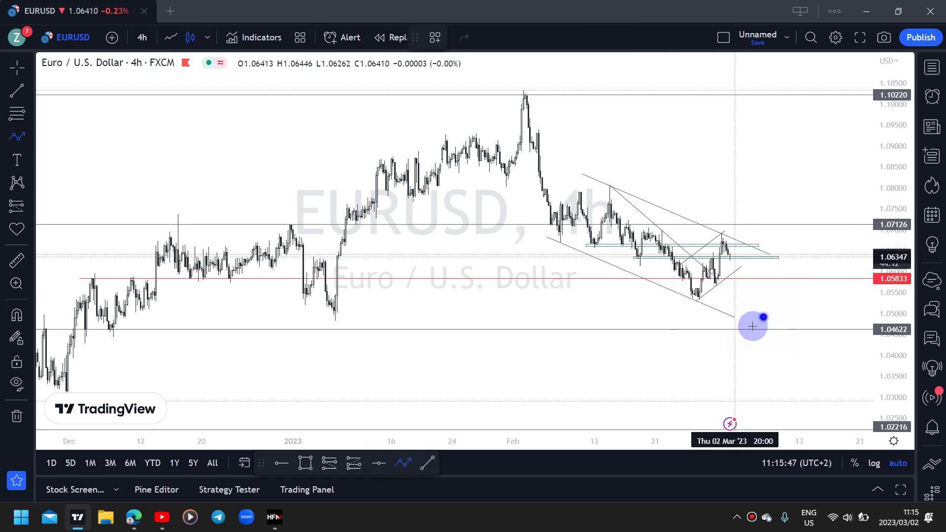
double_click(754, 328)
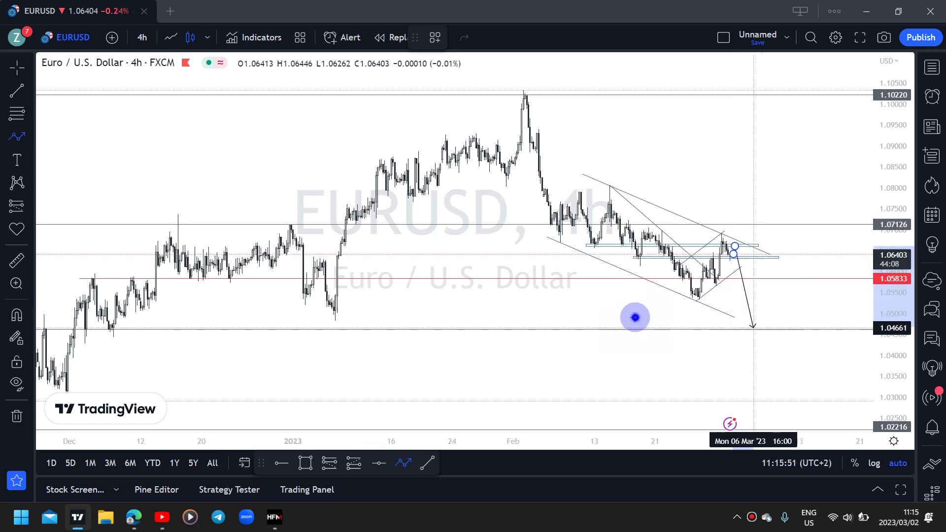
left_click(635, 317)
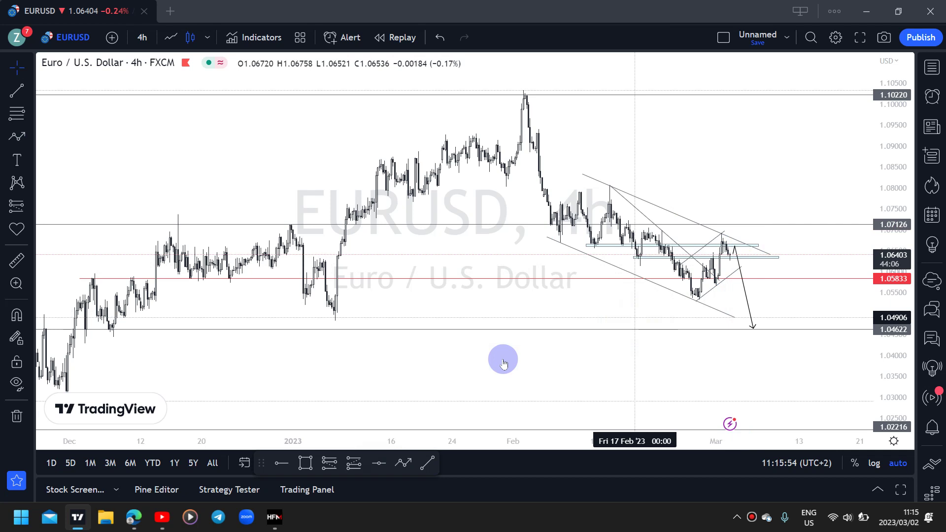
Step: Draw a bullish path arrow from the latest candle with small pullbacks around the 1.07126 level, ending at the 1.10220 level
left_click(403, 463)
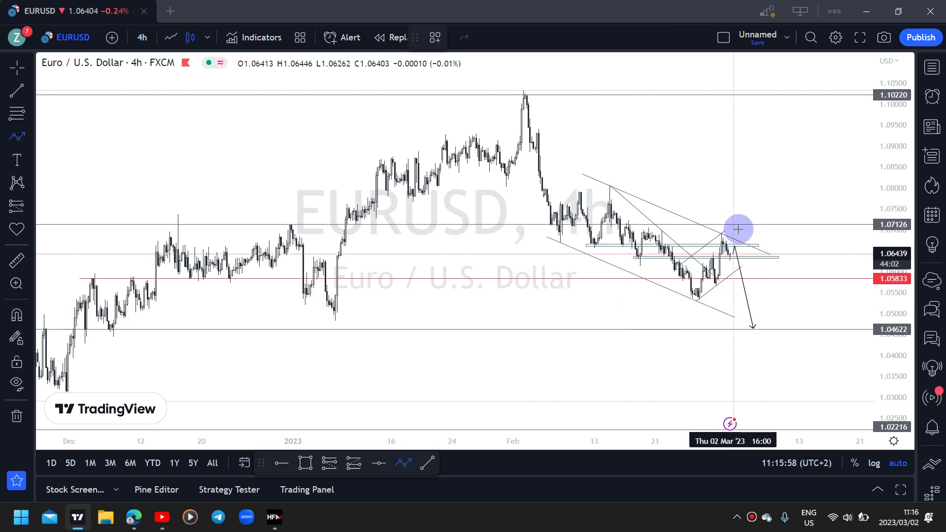
left_click(734, 254)
left_click(738, 228)
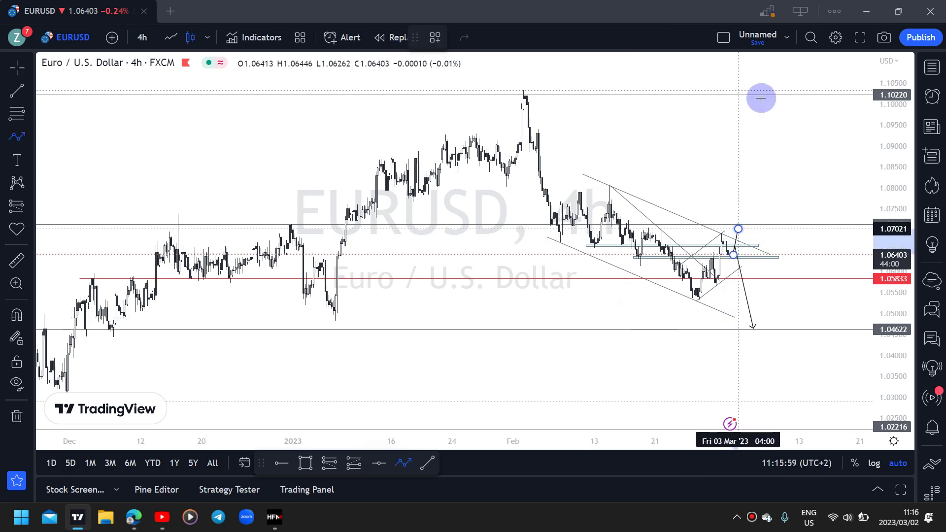
left_click(746, 241)
left_click(772, 97)
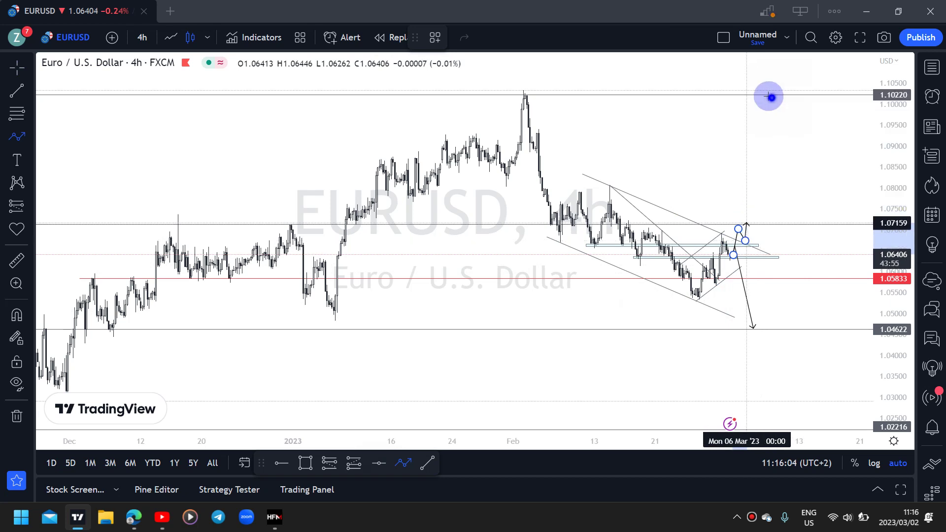
left_click(793, 126)
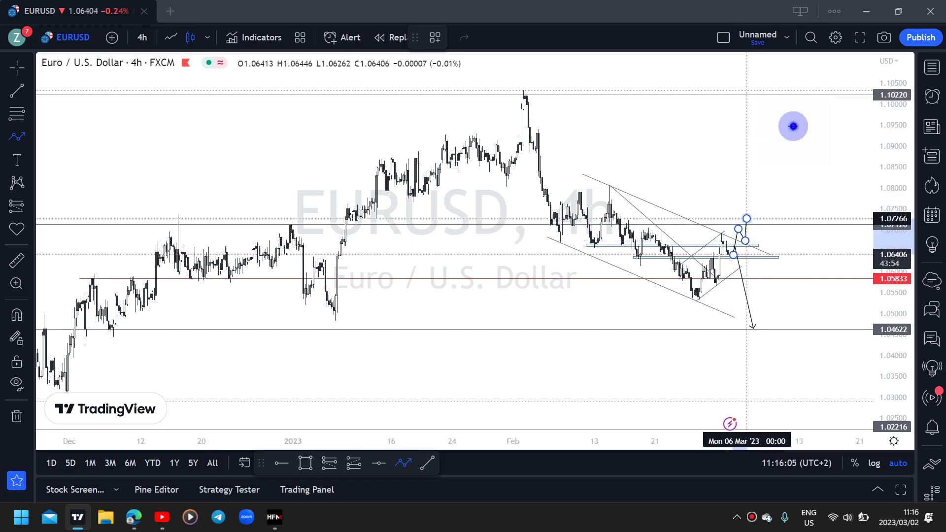
Step: Shift the bearish path arrow slightly forward in time, keeping its tip near the 1.04622 level
left_click(749, 309)
left_click_drag(751, 309, 770, 305)
left_click(770, 305)
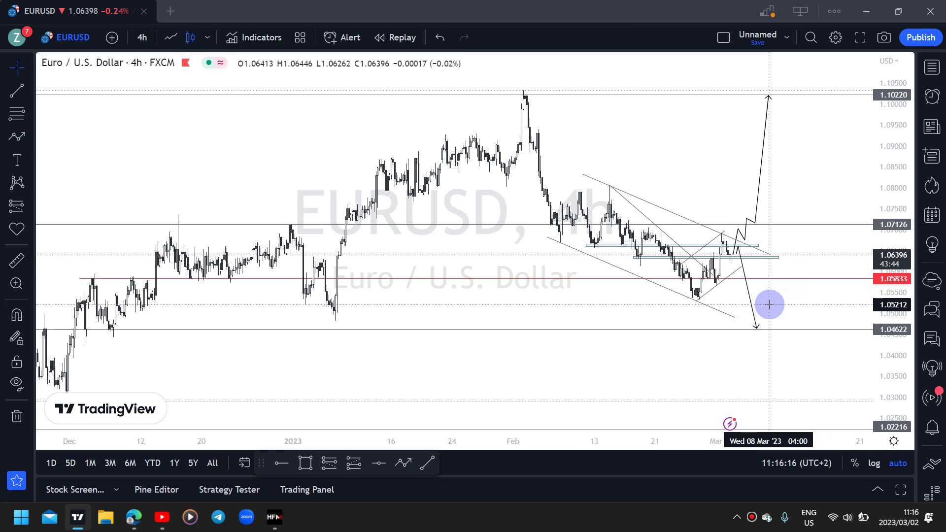